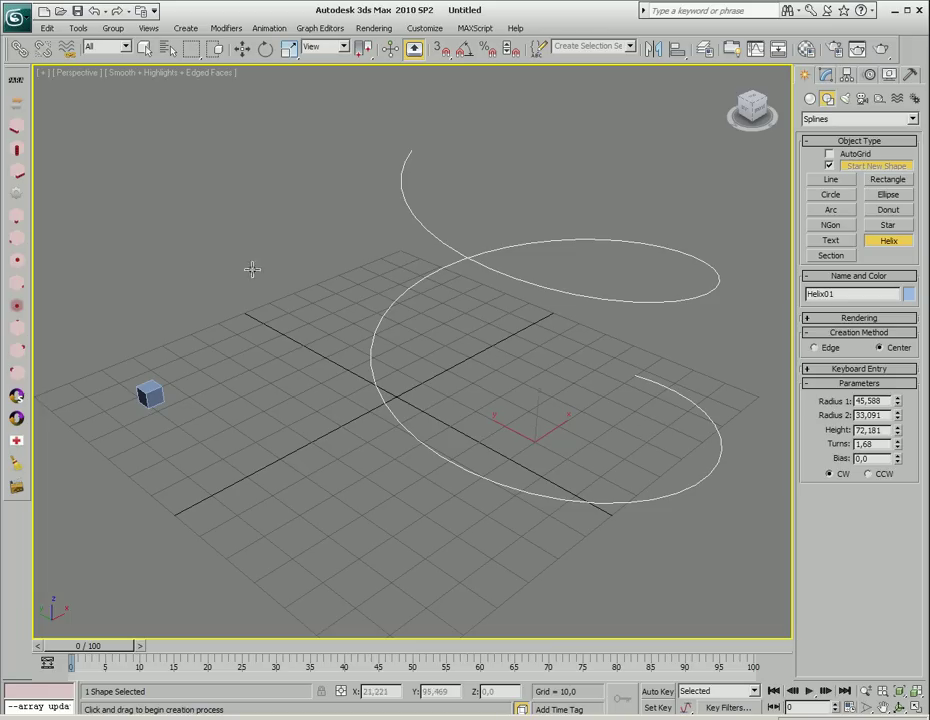
# - Create a 14 × 4 × 4 parametric array of copies from the small box, keeping the original object
pyautogui.click(146, 392)
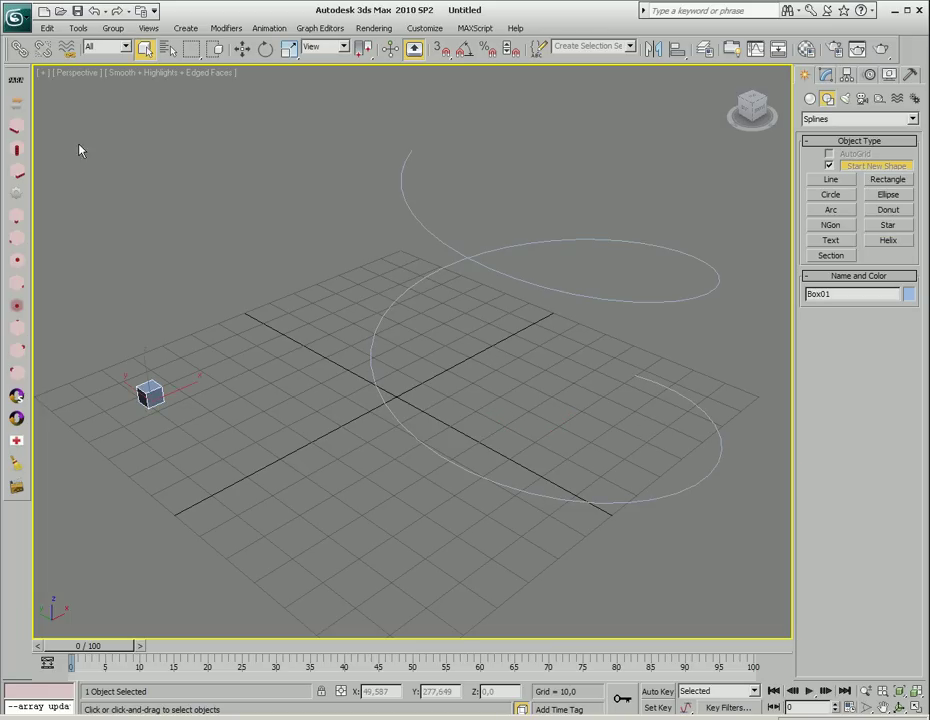
pyautogui.click(16, 80)
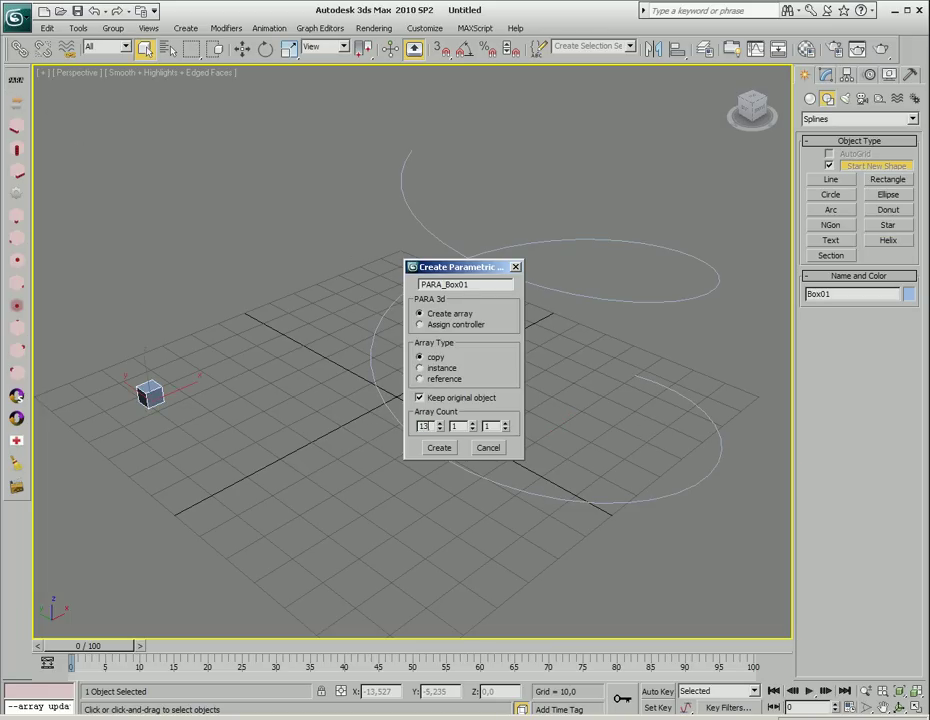
pyautogui.press('Tab')
pyautogui.doubleClick(424, 426)
pyautogui.write('14')
pyautogui.click(440, 446)
pyautogui.moveTo(523, 132); pyautogui.dragTo(259, 102)
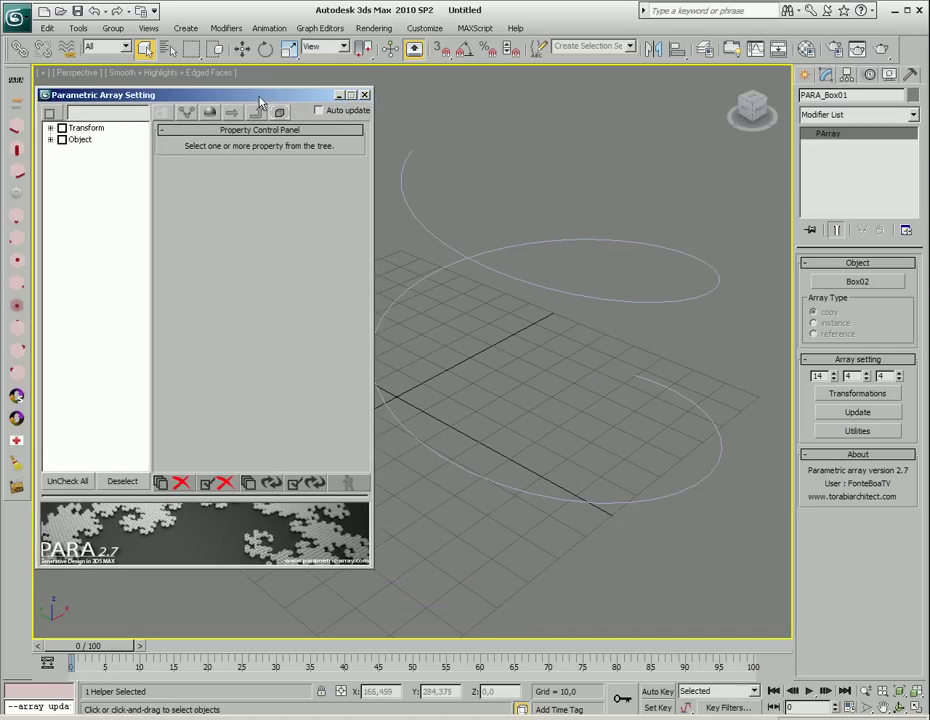
# - Enable auto update for the array and assign a Curve Controller to its Transform property
pyautogui.scroll(2, 482, 392)
pyautogui.click(318, 110)
pyautogui.click(62, 128)
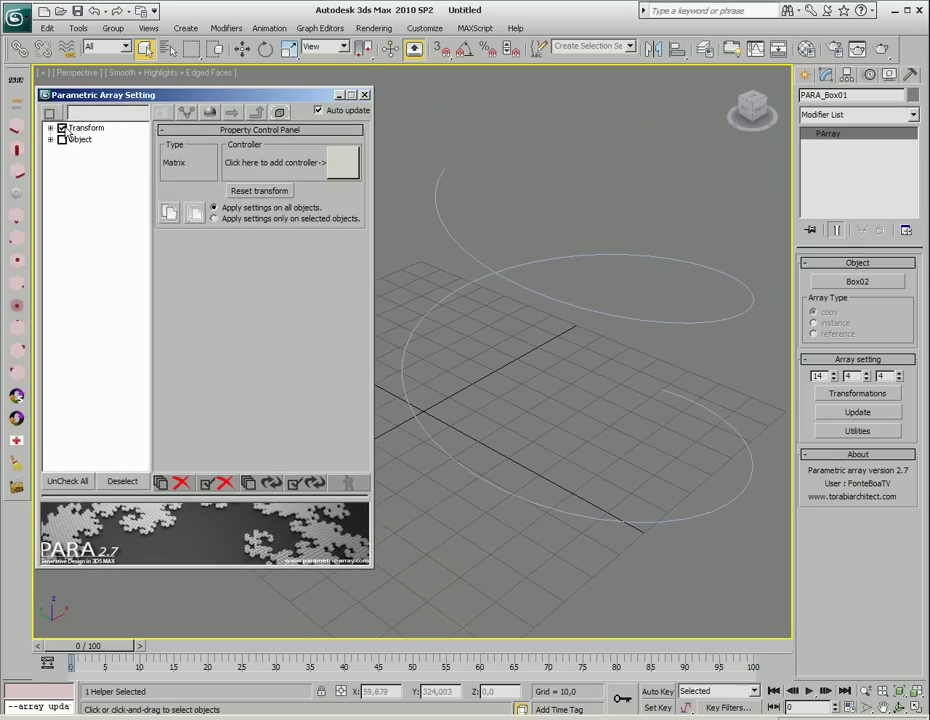
pyautogui.click(343, 163)
pyautogui.write('c')
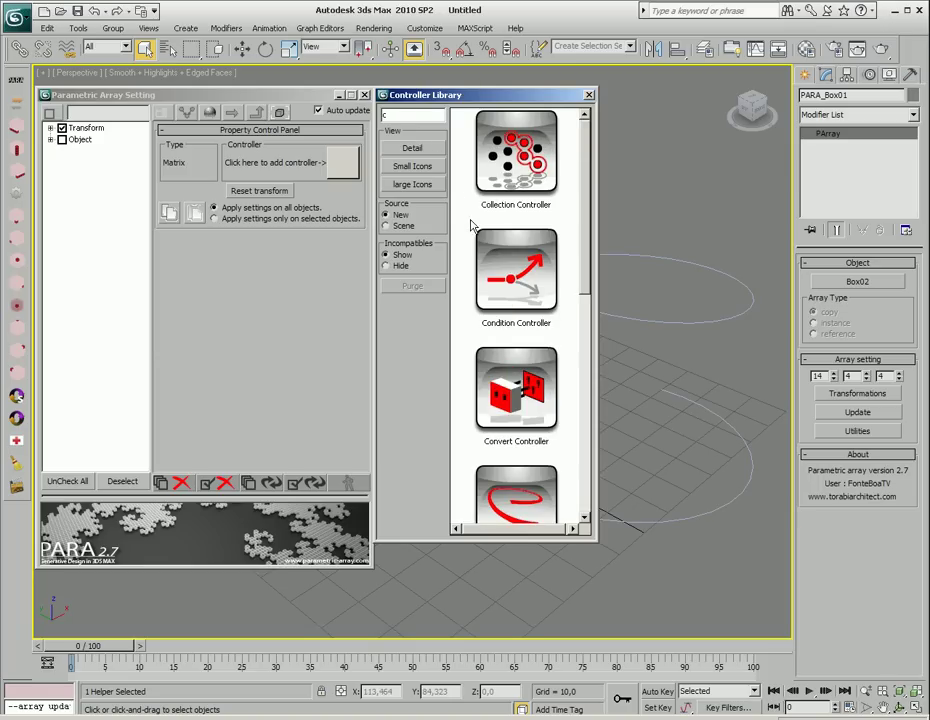
pyautogui.write('u')
pyautogui.moveTo(515, 150); pyautogui.dragTo(347, 181)
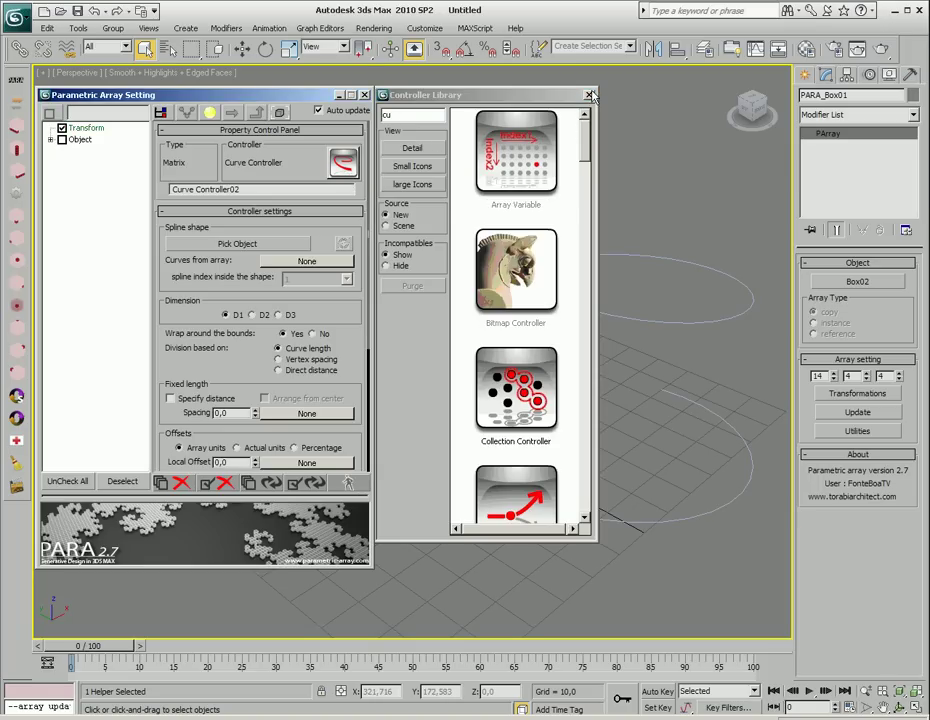
# - Use the helix as the spline shape of the array's Curve Controller
pyautogui.click(293, 236)
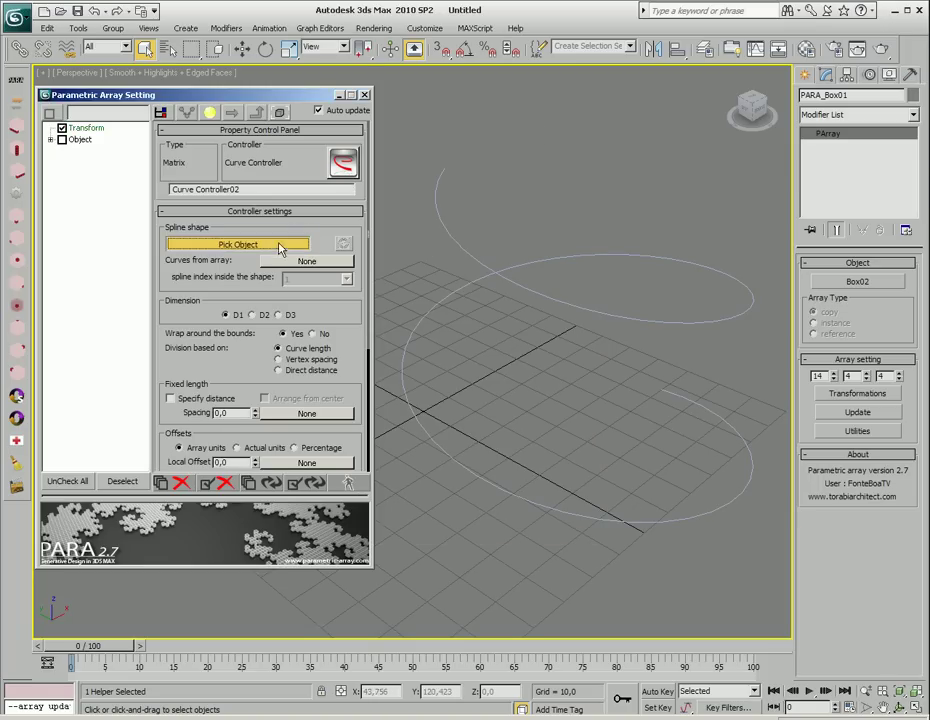
pyautogui.click(545, 315)
pyautogui.scroll(-5, 175, 278)
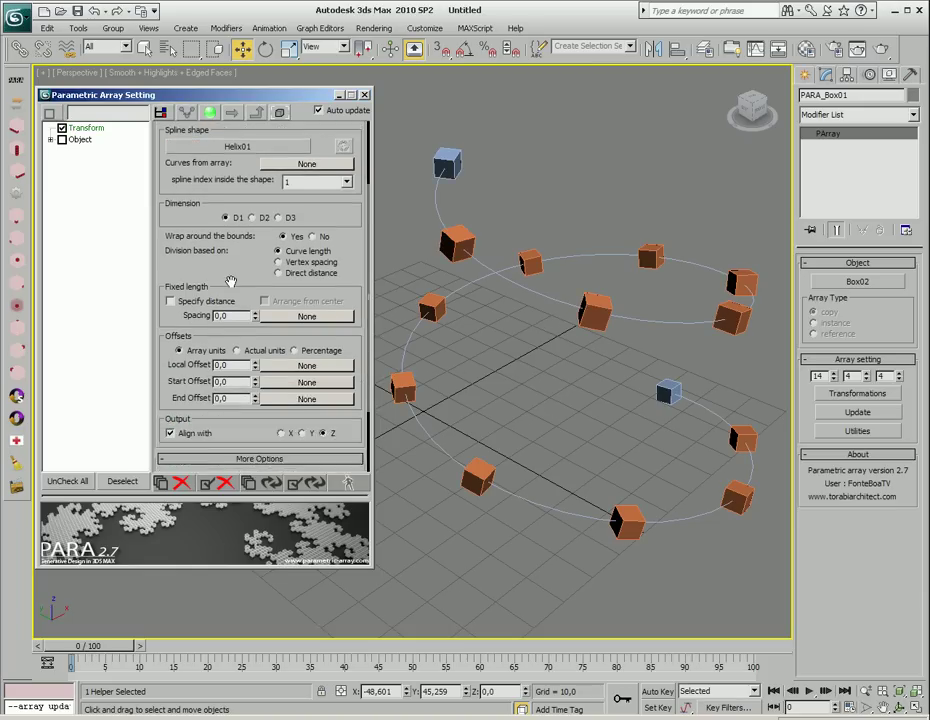
pyautogui.scroll(5, 237, 181)
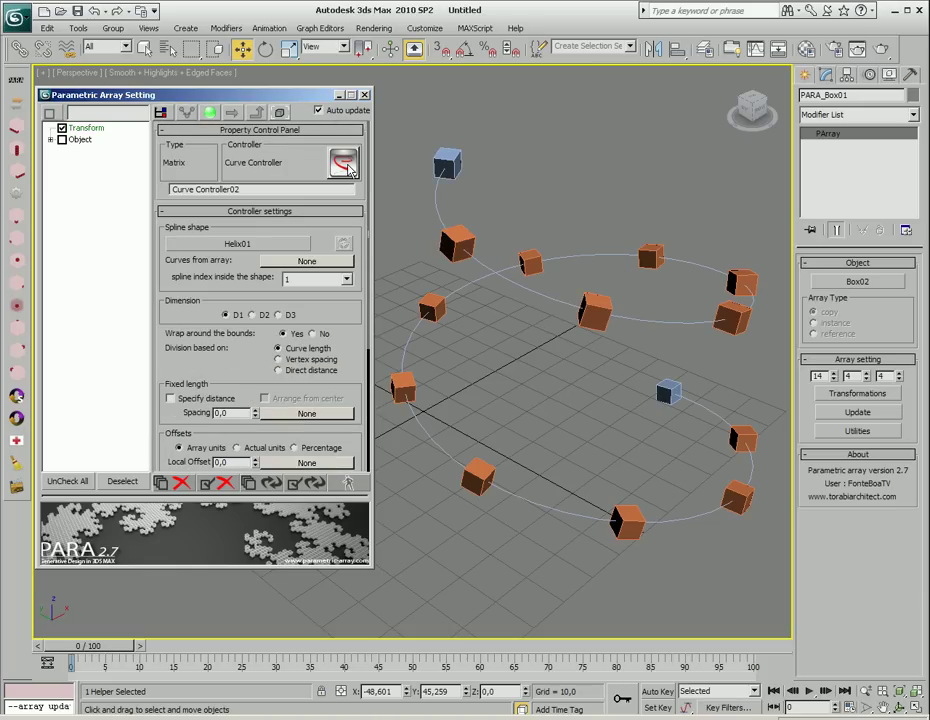
# - Apply a Transform Controller to the Transform property, keeping the existing Curve Controller as its initial value
pyautogui.click(345, 166)
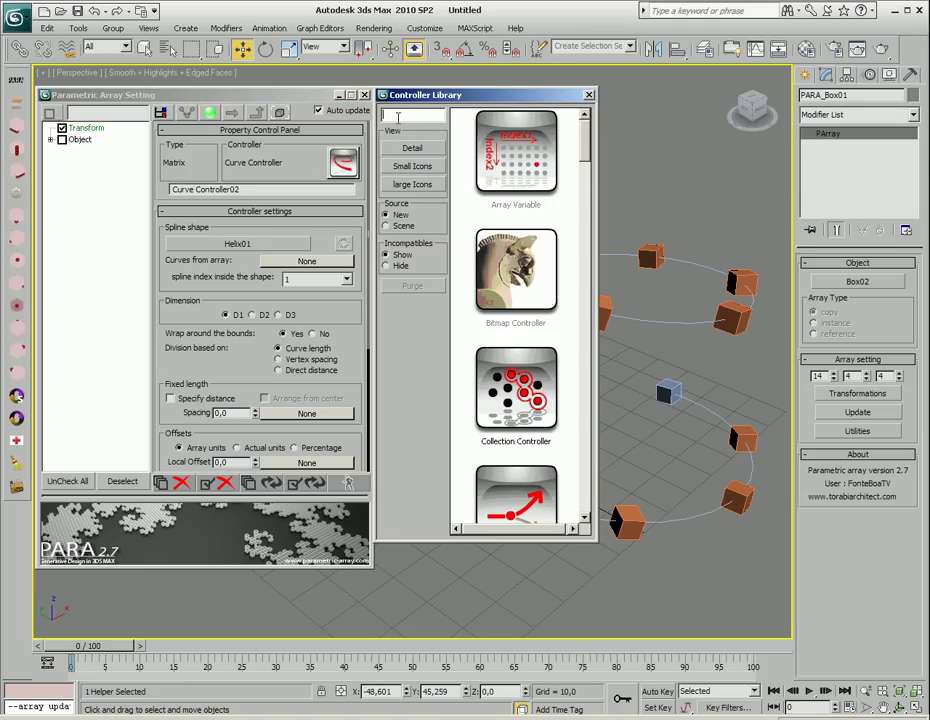
pyautogui.write('tra')
pyautogui.moveTo(516, 150); pyautogui.dragTo(343, 164)
pyautogui.click(380, 368)
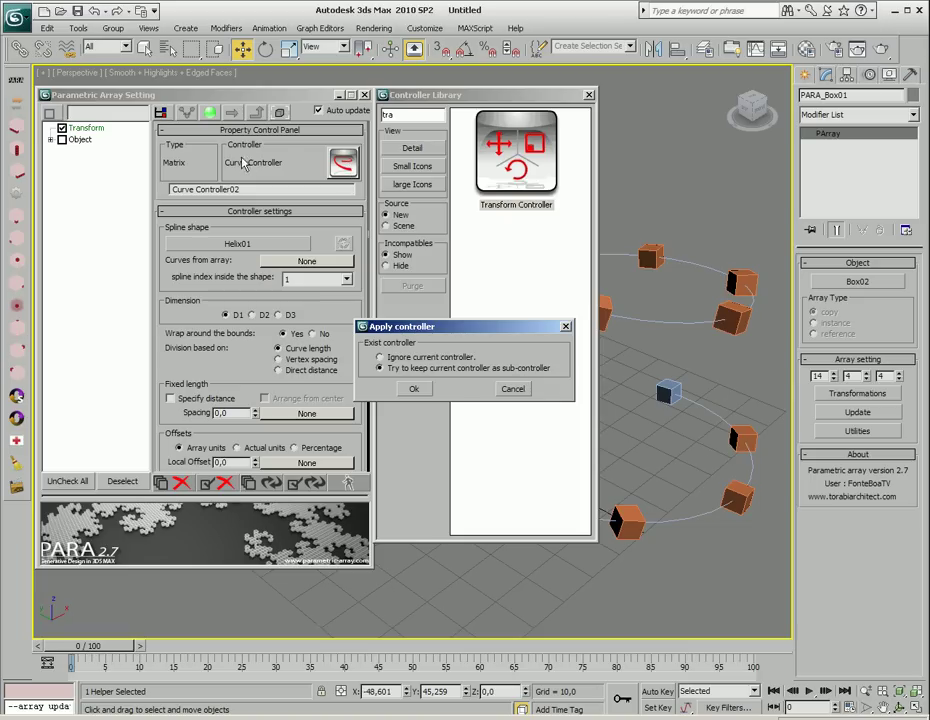
pyautogui.click(380, 357)
pyautogui.click(413, 388)
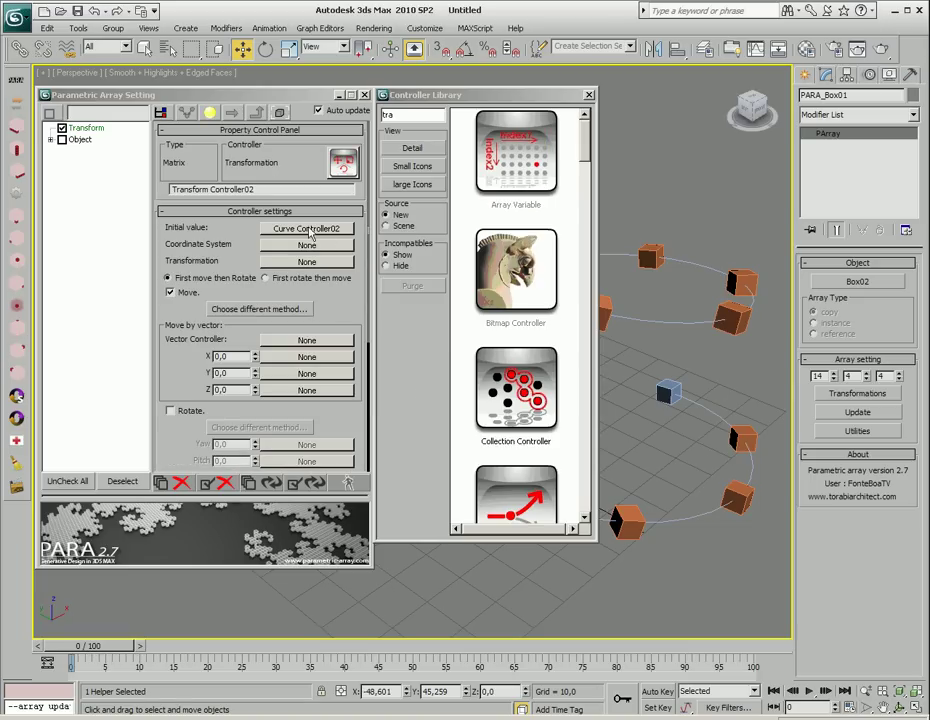
pyautogui.scroll(-3, 330, 210)
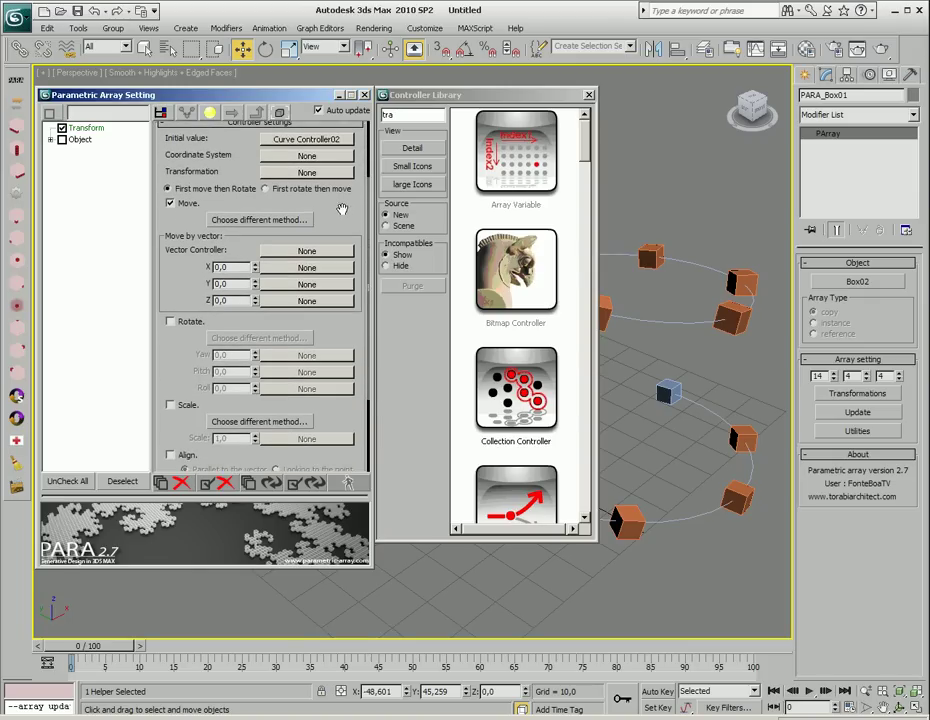
pyautogui.click(589, 95)
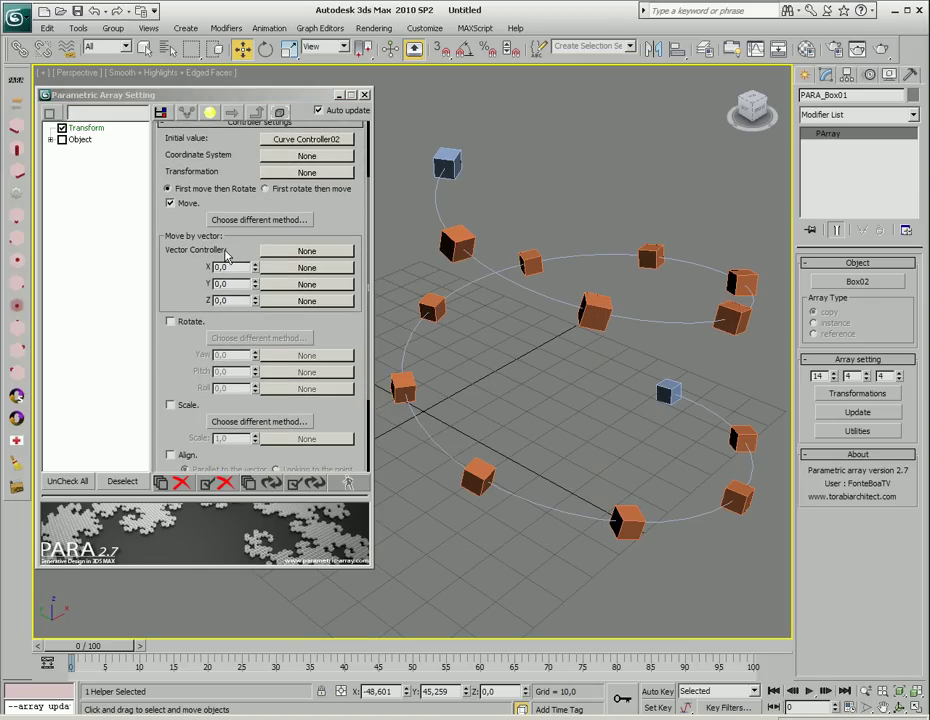
# - Assign a Vector Controller to the Transform Controller's move vector and open its settings
pyautogui.moveTo(190, 268)
pyautogui.mouseDown()
pyautogui.moveTo(190, 158)
pyautogui.moveTo(190, 288)
pyautogui.mouseUp()
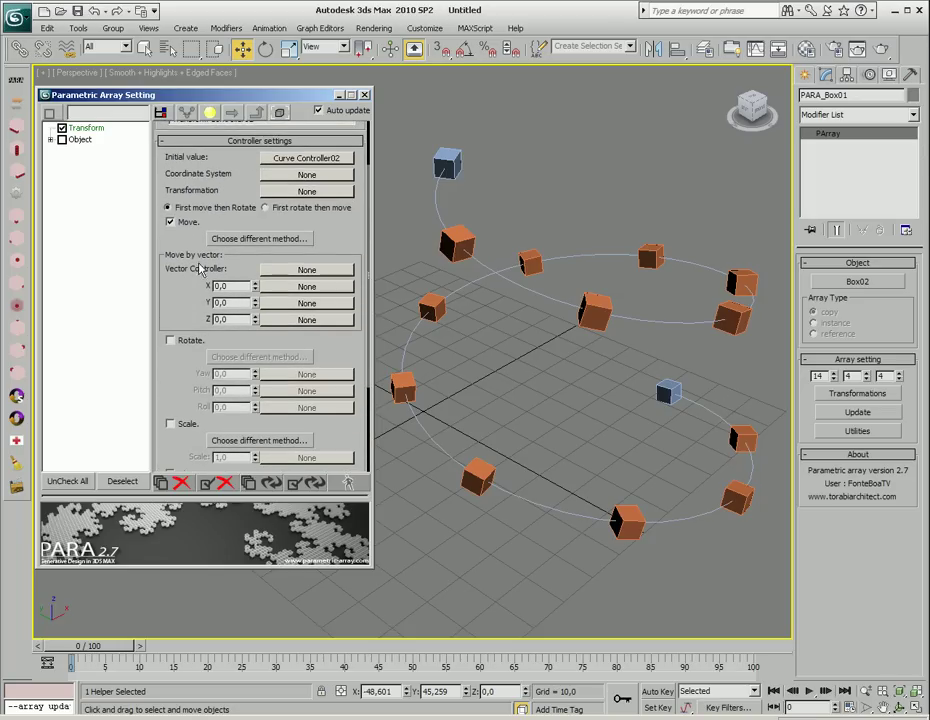
pyautogui.click(298, 272)
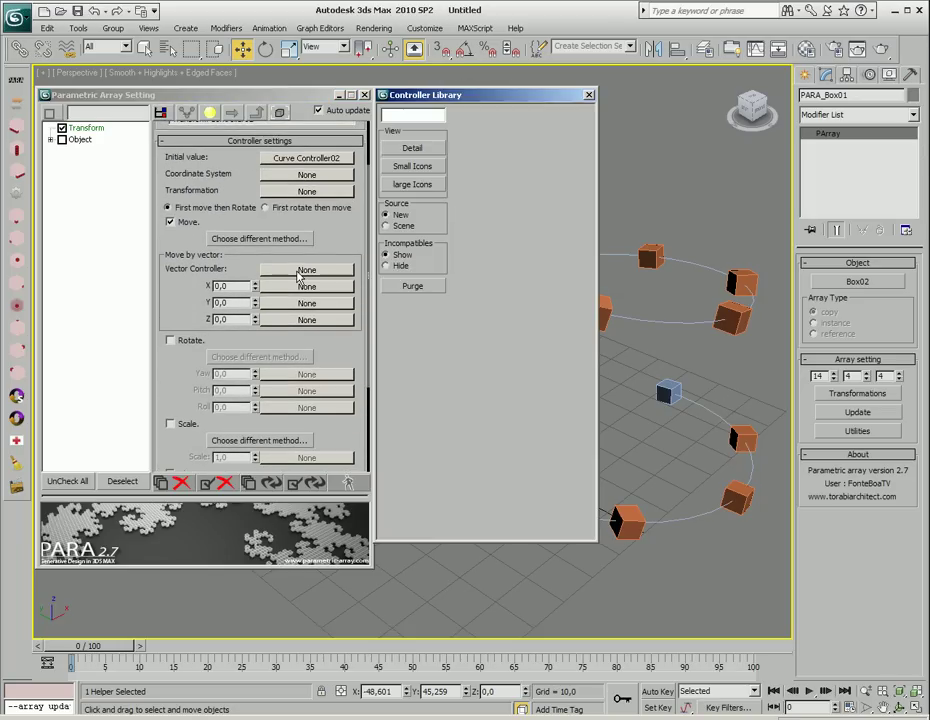
pyautogui.write('vec')
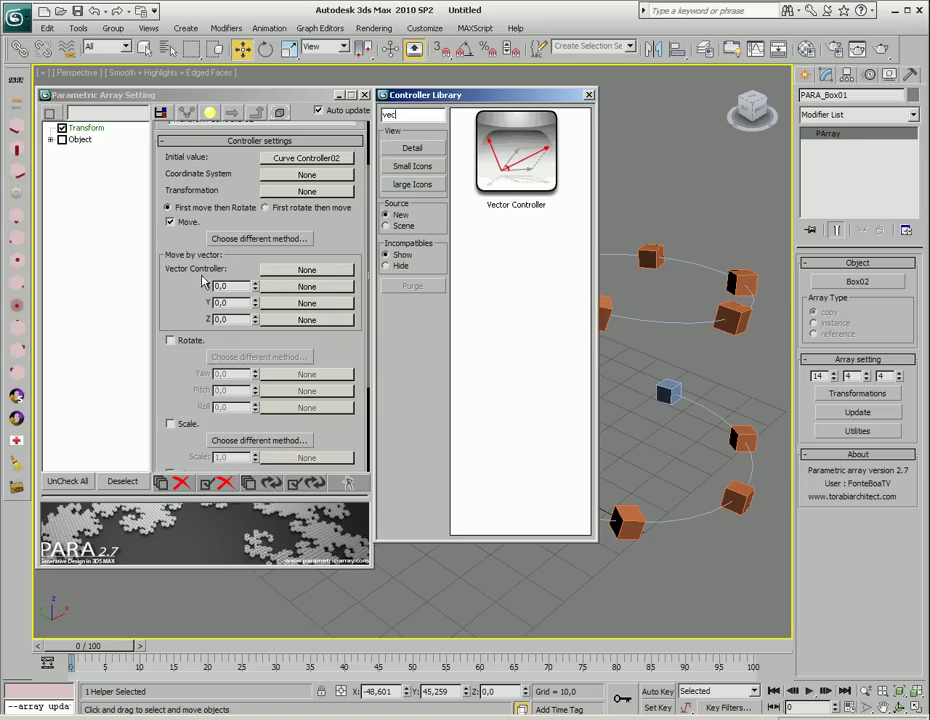
pyautogui.moveTo(510, 163); pyautogui.dragTo(314, 270)
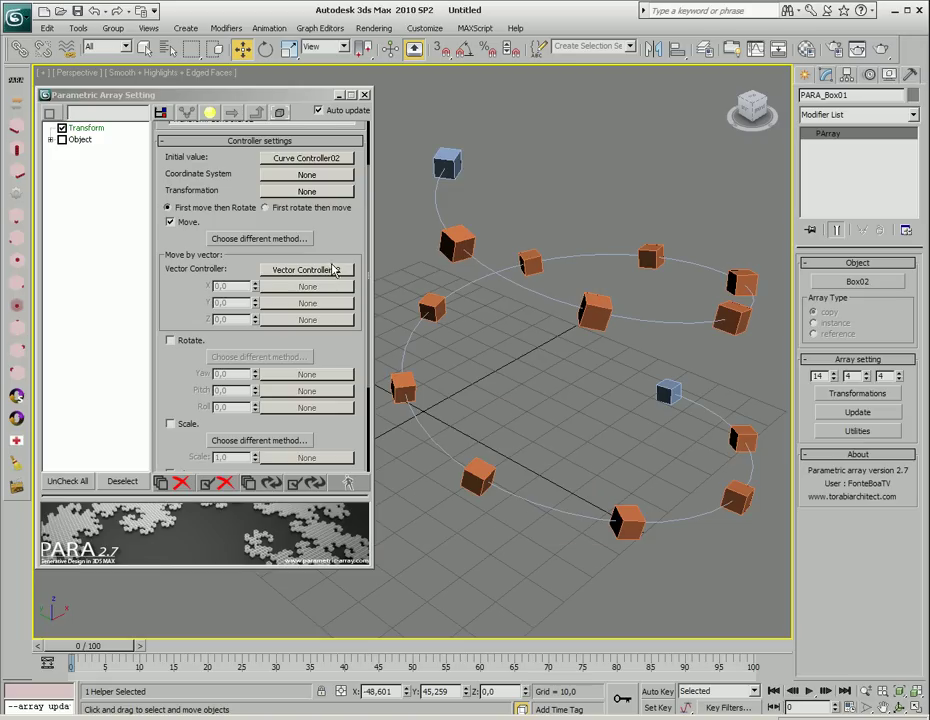
pyautogui.click(323, 270)
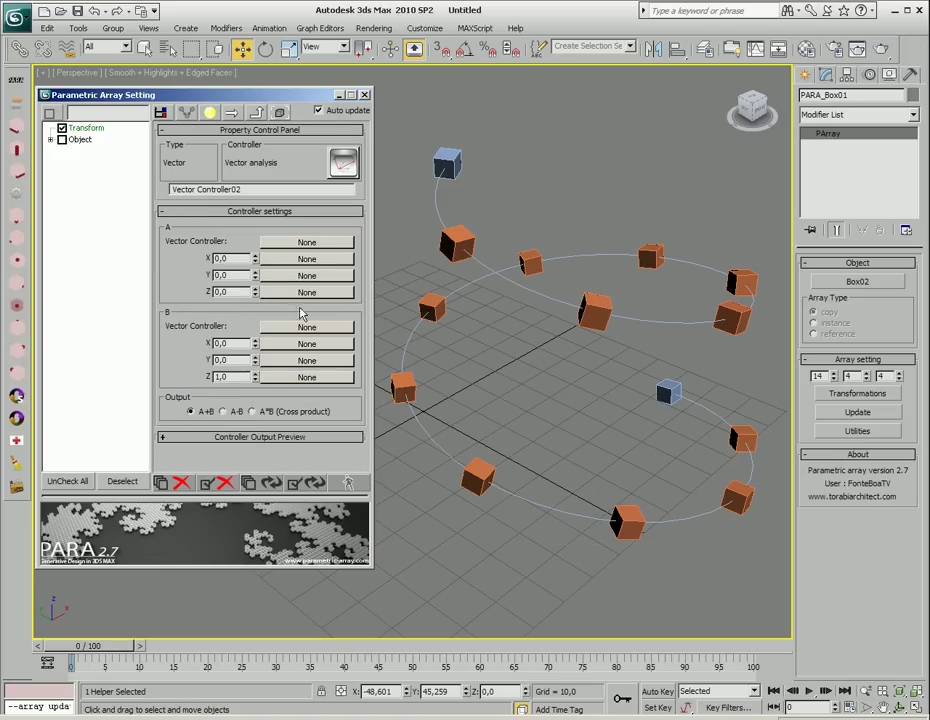
# - Assign a Curve Controller to vector A and use the helix as its spline shape
pyautogui.click(310, 244)
pyautogui.write('c')
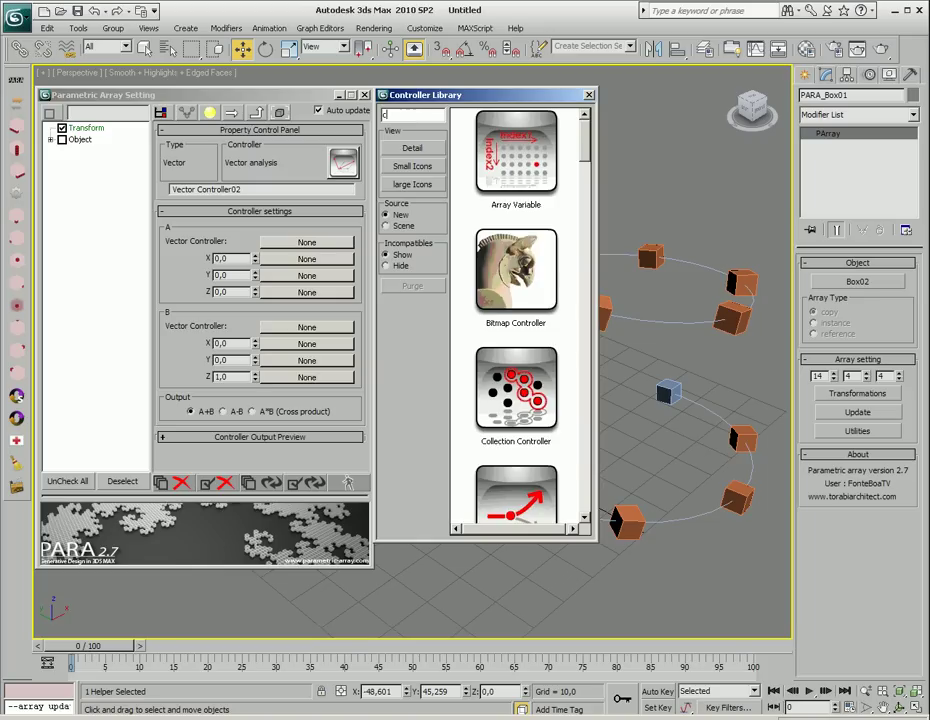
pyautogui.write('ur')
pyautogui.moveTo(540, 165); pyautogui.dragTo(318, 247)
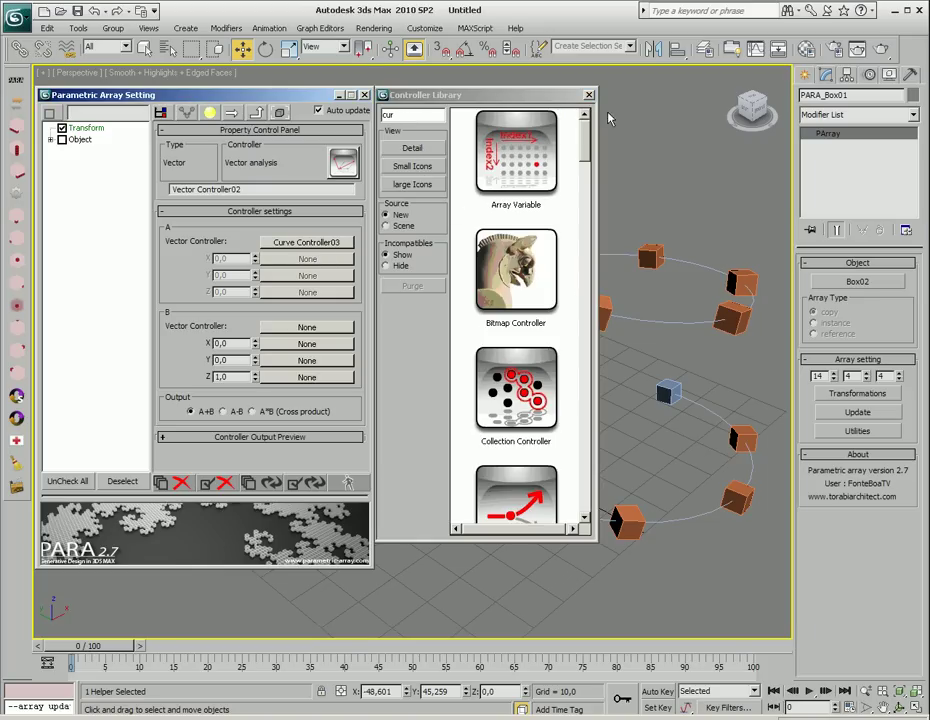
pyautogui.click(588, 94)
pyautogui.click(310, 244)
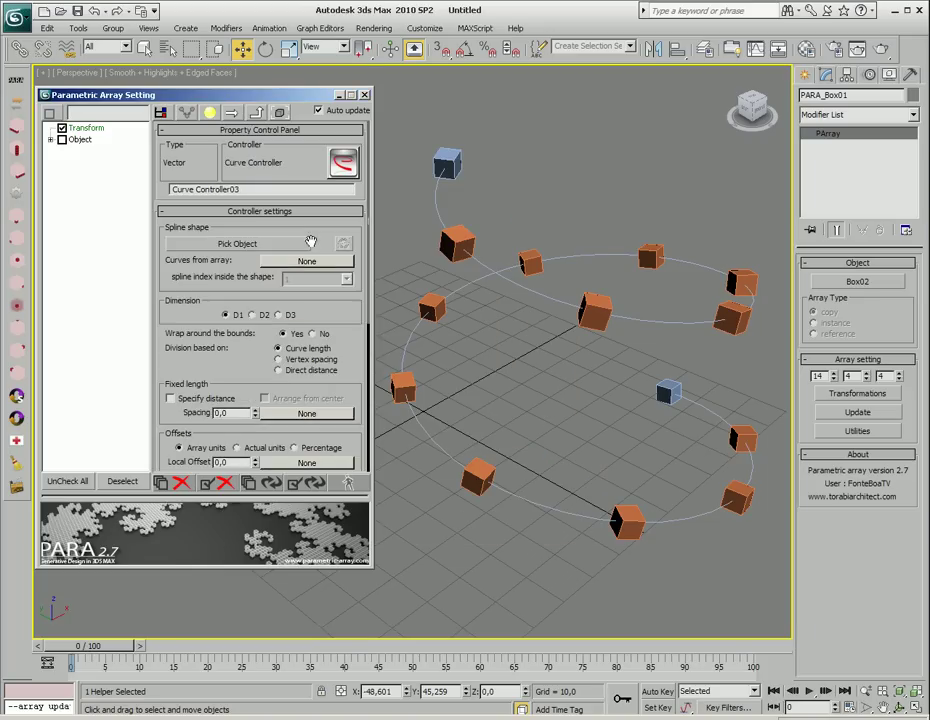
pyautogui.click(250, 244)
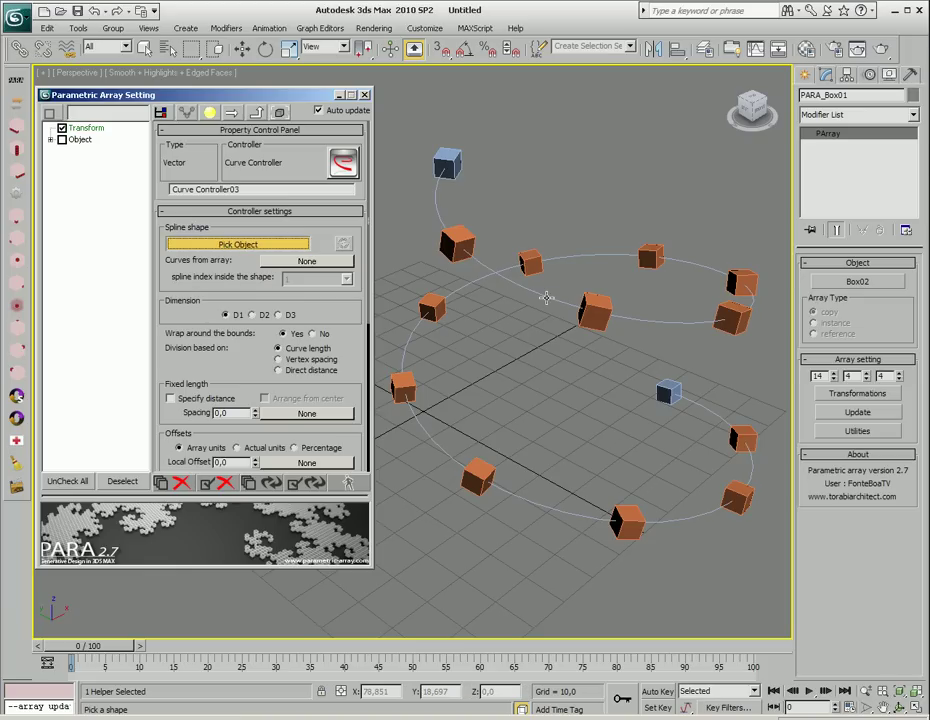
pyautogui.click(396, 217)
# - Derive vector A's values from the curve's Normal vector and keep the vector in the origin point
pyautogui.scroll(-3, 255, 275)
pyautogui.scroll(-3, 255, 275)
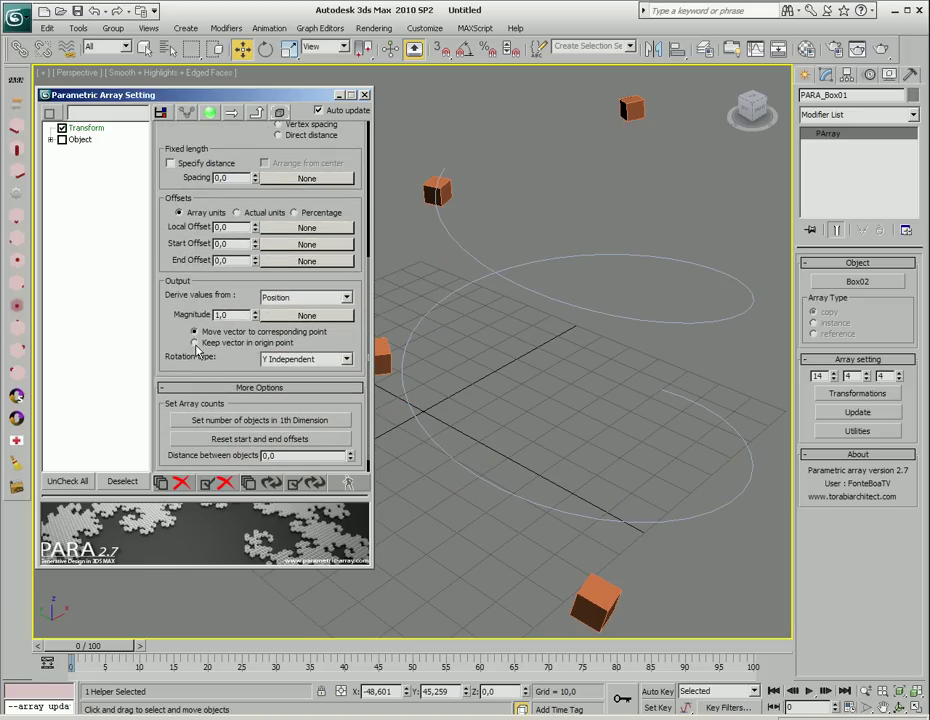
pyautogui.click(346, 297)
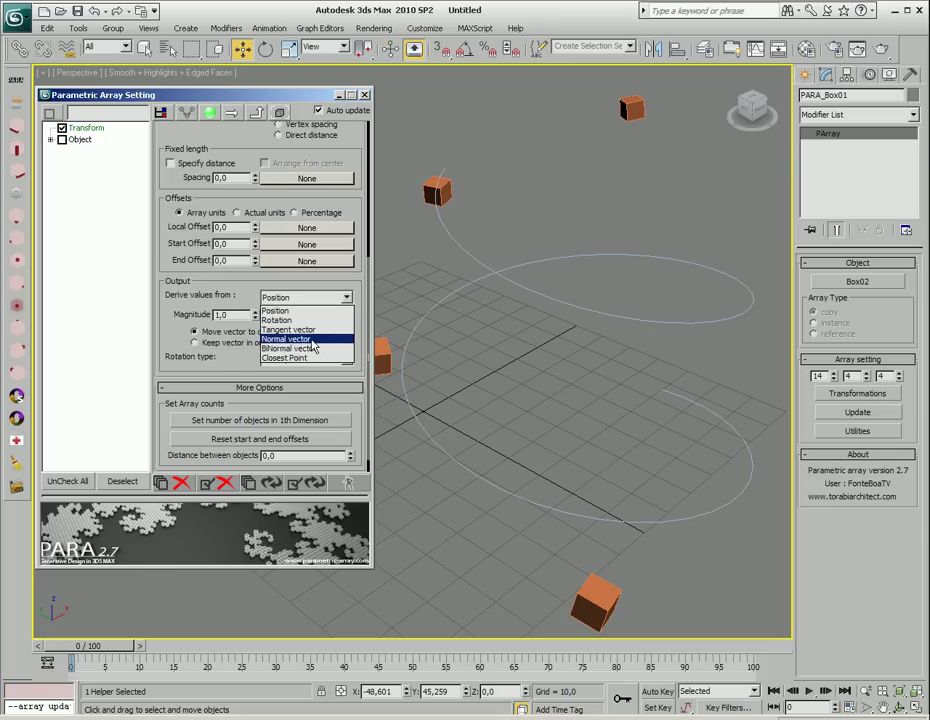
pyautogui.click(320, 338)
pyautogui.click(196, 343)
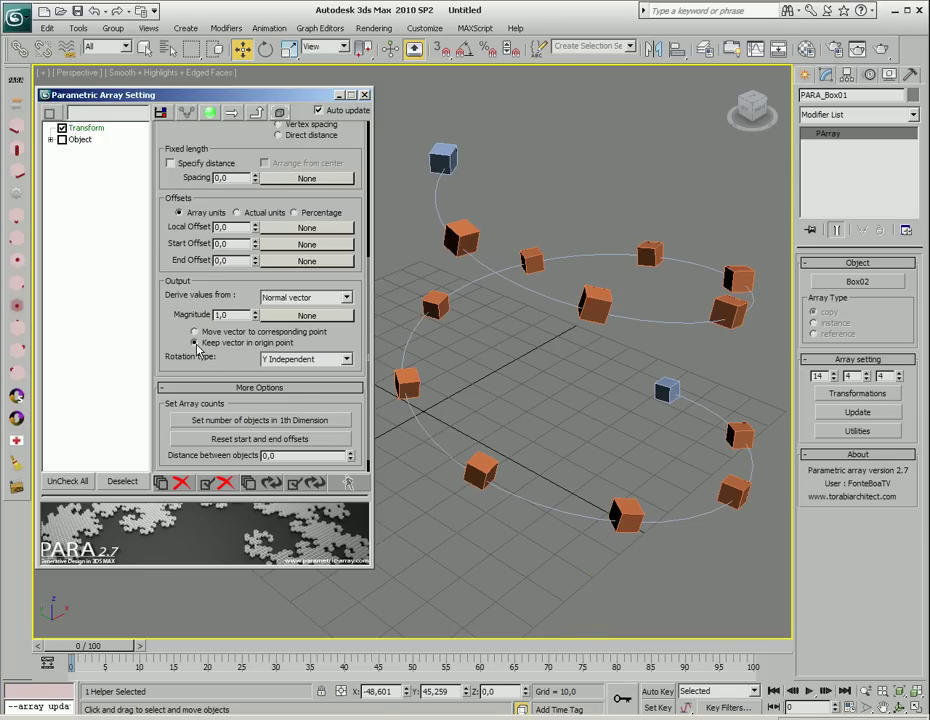
# - Drive the normal vector's magnitude with a Math Controller using the expression (A-1)*B, and update the array
pyautogui.click(300, 315)
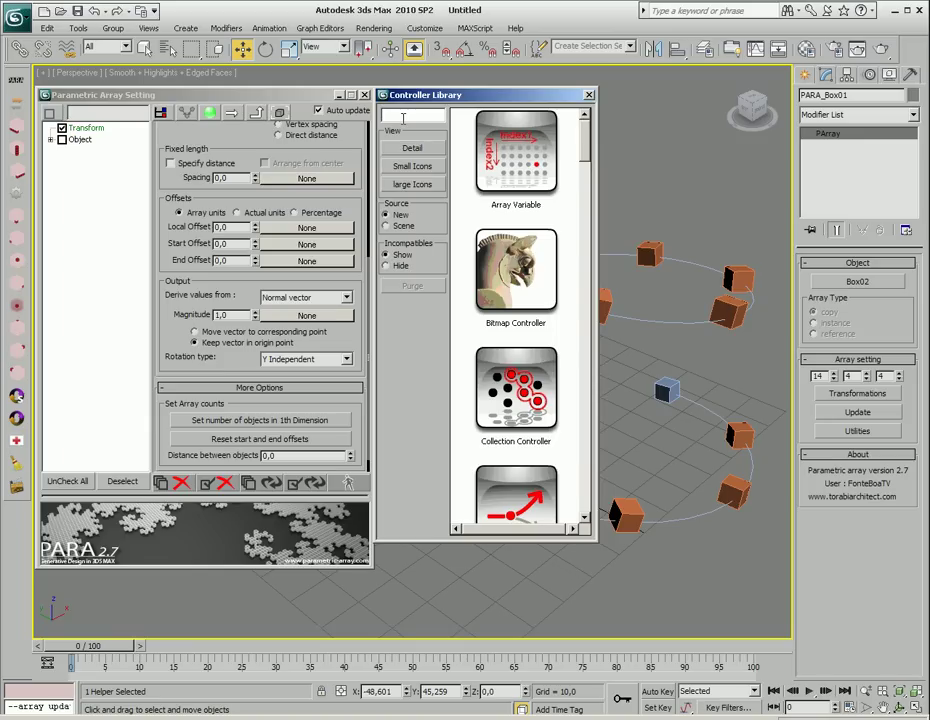
pyautogui.write('mat')
pyautogui.moveTo(510, 150); pyautogui.dragTo(306, 315)
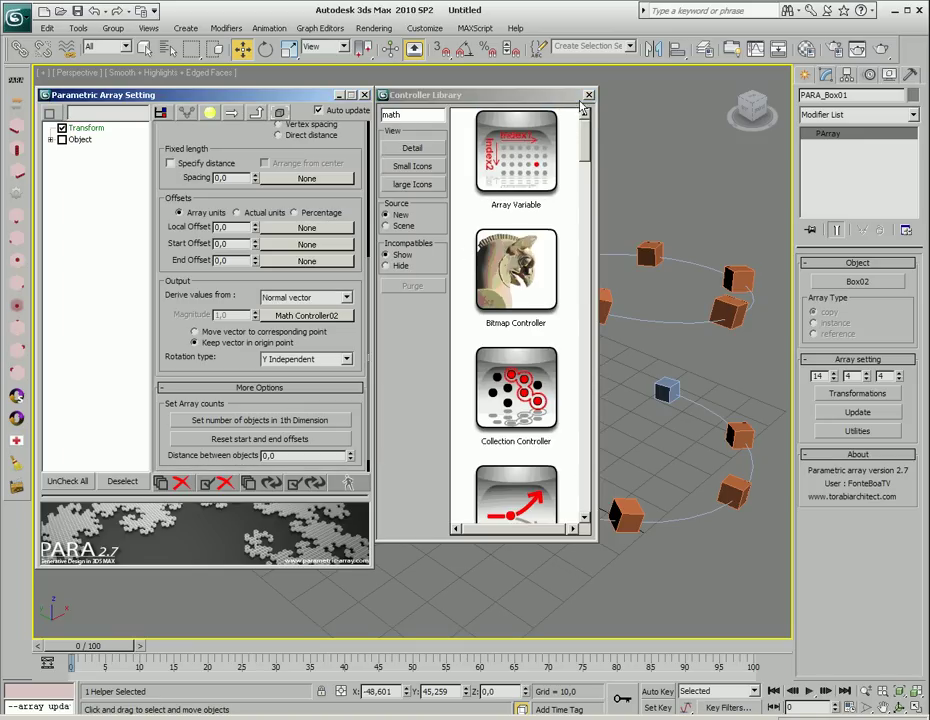
pyautogui.click(588, 94)
pyautogui.click(307, 315)
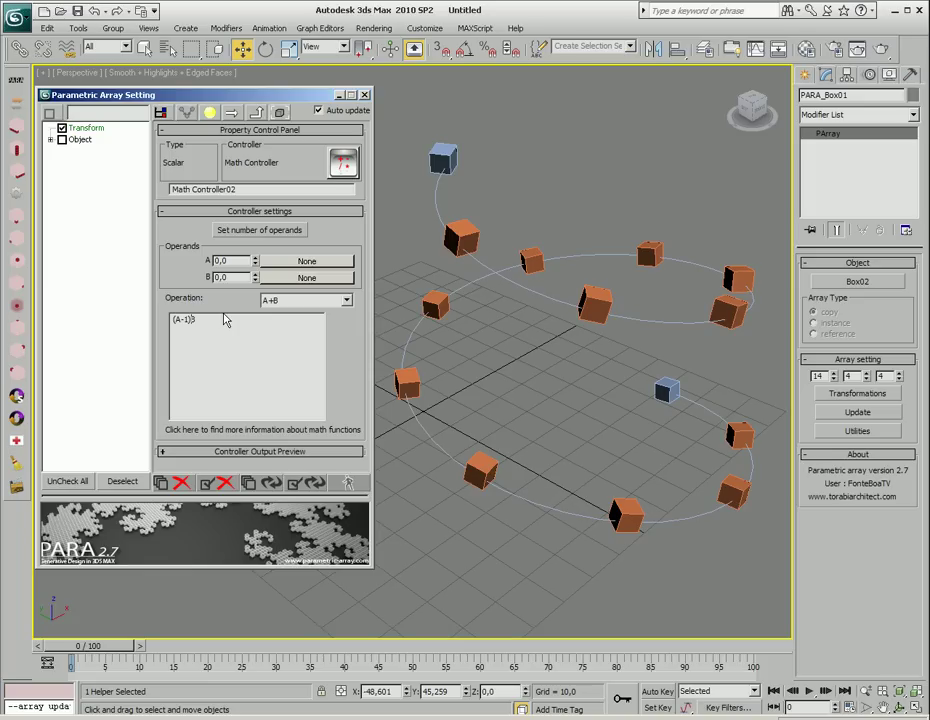
pyautogui.click(272, 484)
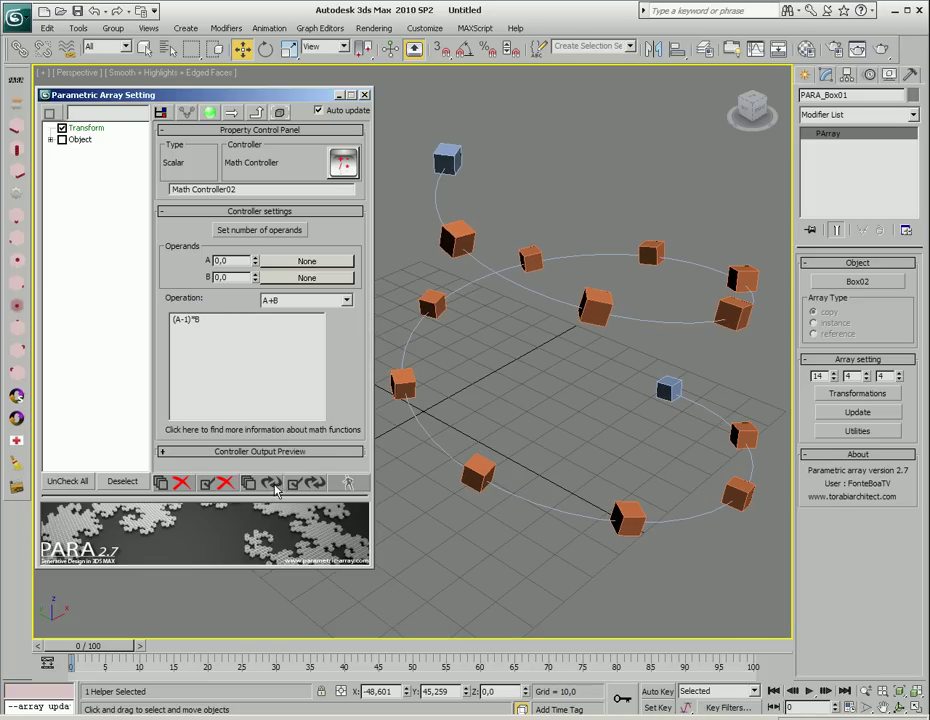
# - Assign an Array Variable to operand A, set to the item's location in the second dimension (Index2), and return to the Math Controller
pyautogui.click(294, 261)
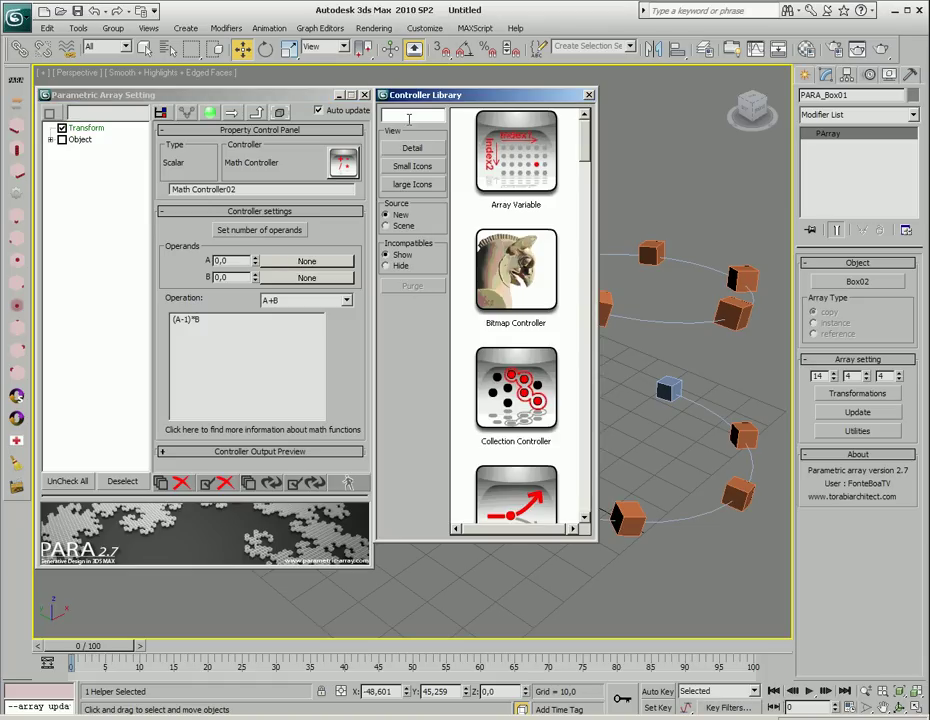
pyautogui.write('arr')
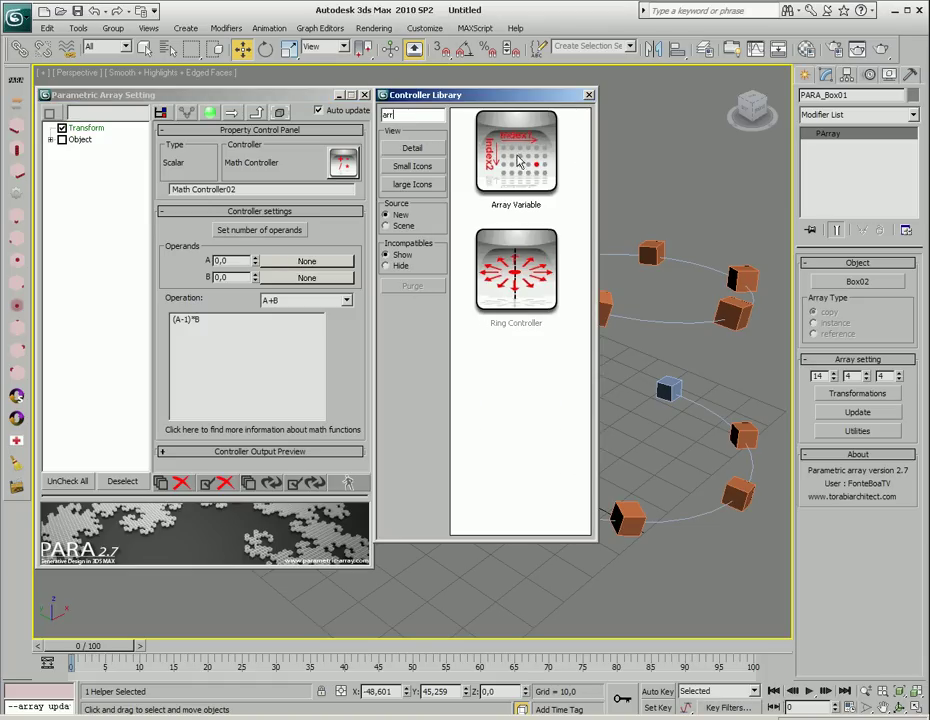
pyautogui.moveTo(319, 264); pyautogui.dragTo(321, 265)
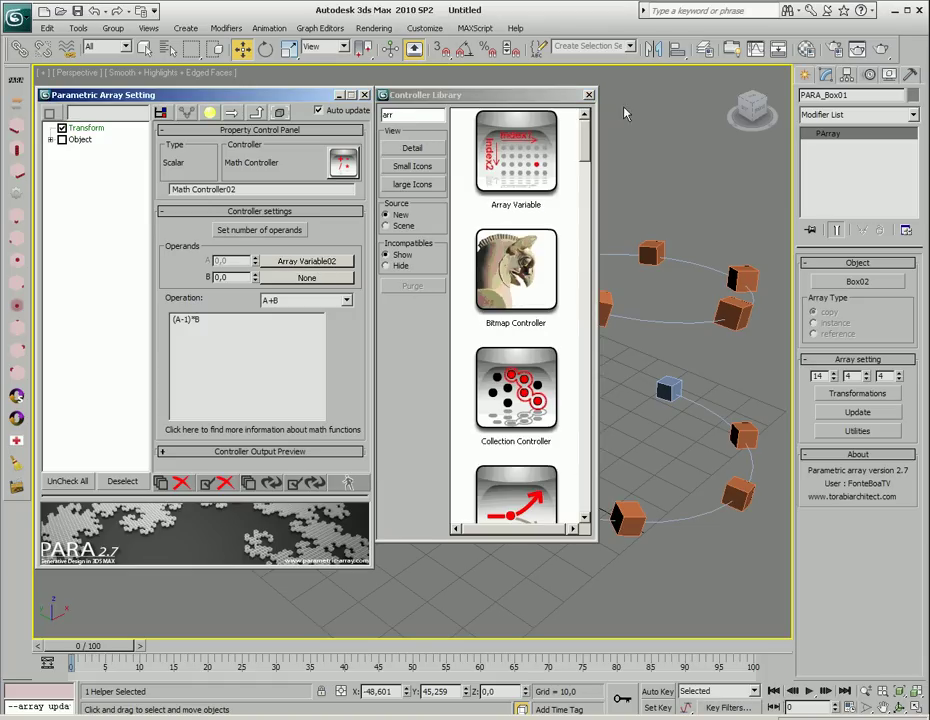
pyautogui.click(591, 95)
pyautogui.click(322, 263)
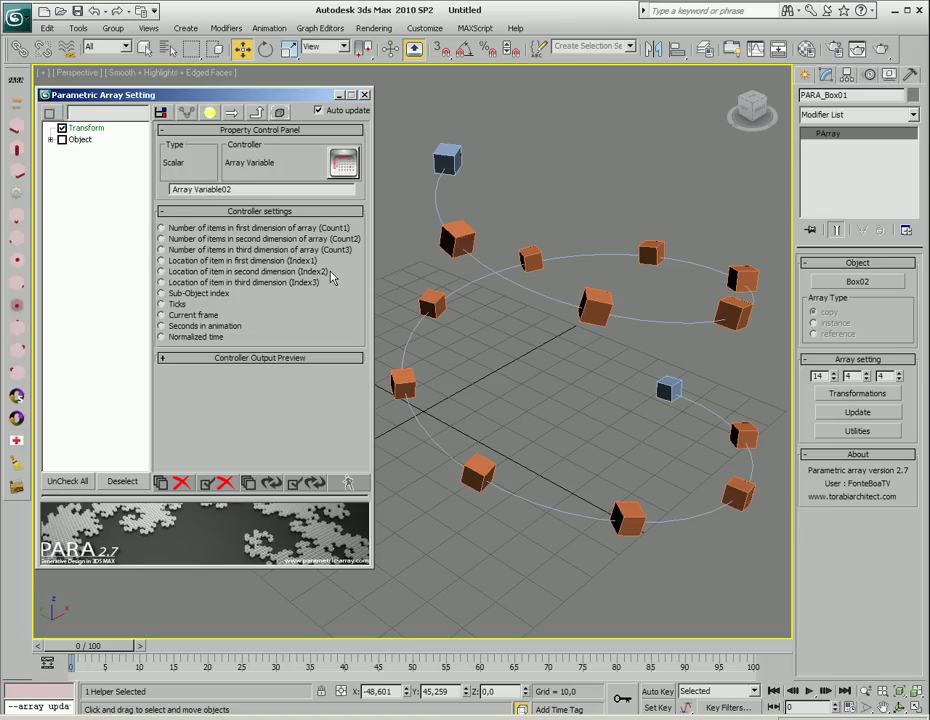
pyautogui.click(162, 272)
pyautogui.click(256, 112)
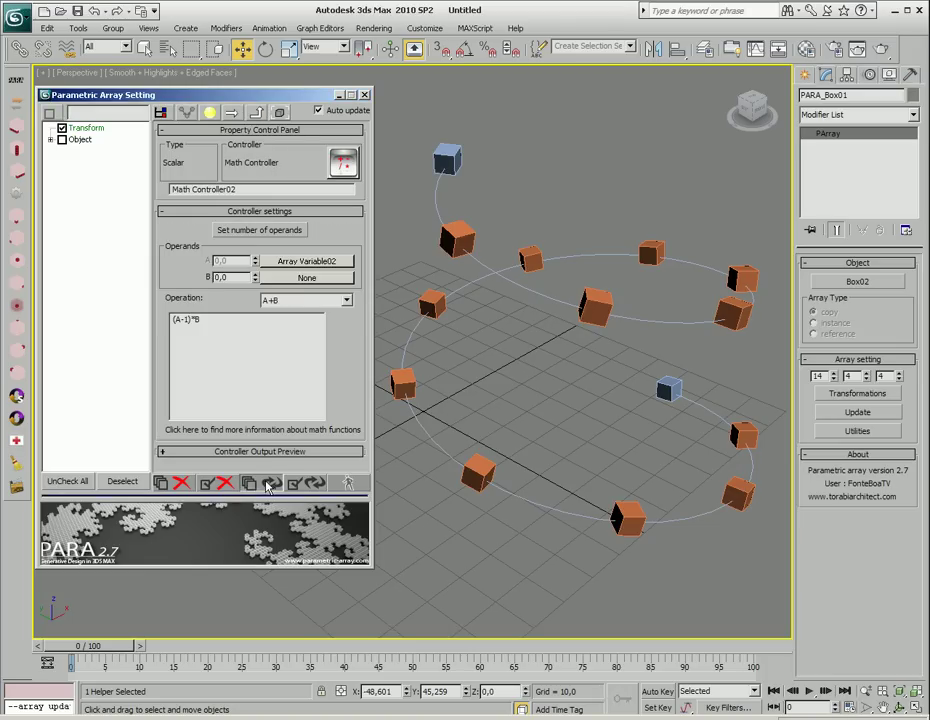
# - Set operand B of the normal vector's Math Controller to -6.3 and return to the vector analysis controller
pyautogui.click(255, 281)
pyautogui.moveTo(255, 281); pyautogui.dragTo(252, 324)
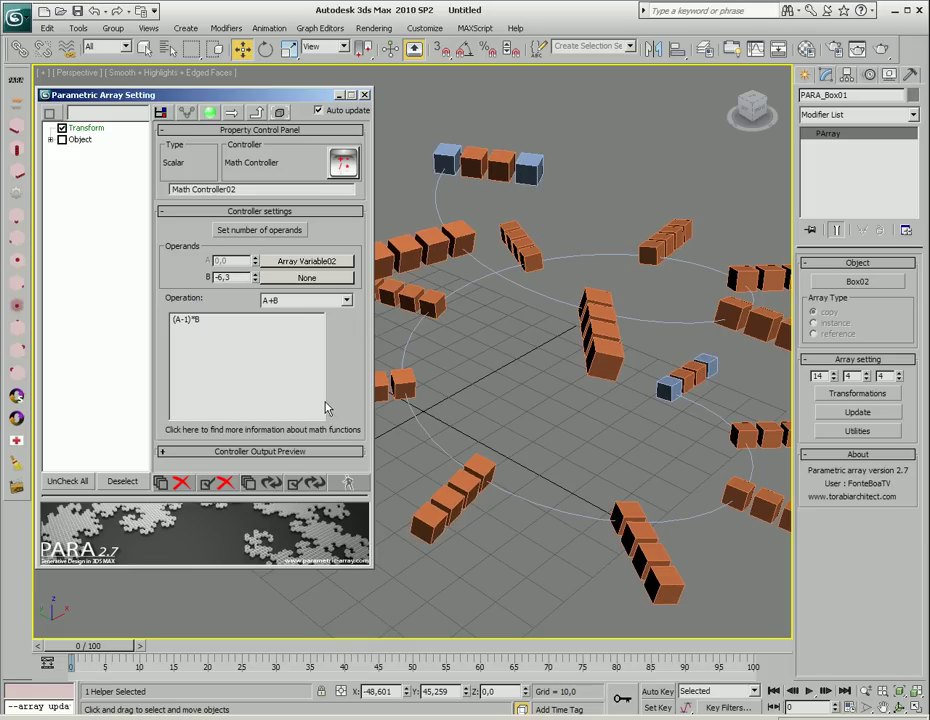
pyautogui.click(257, 114)
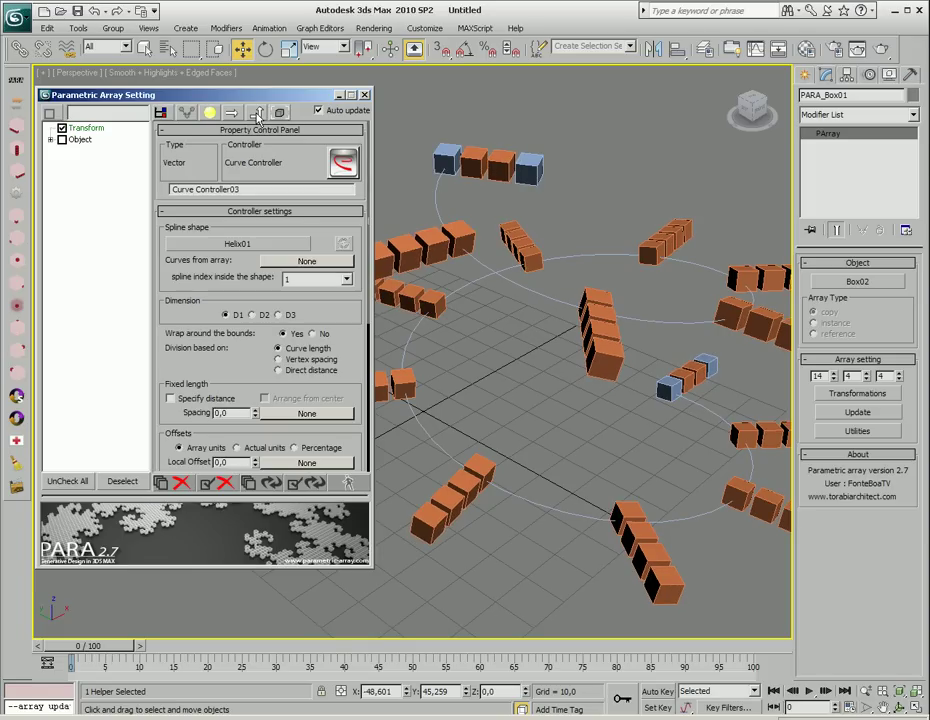
pyautogui.click(257, 114)
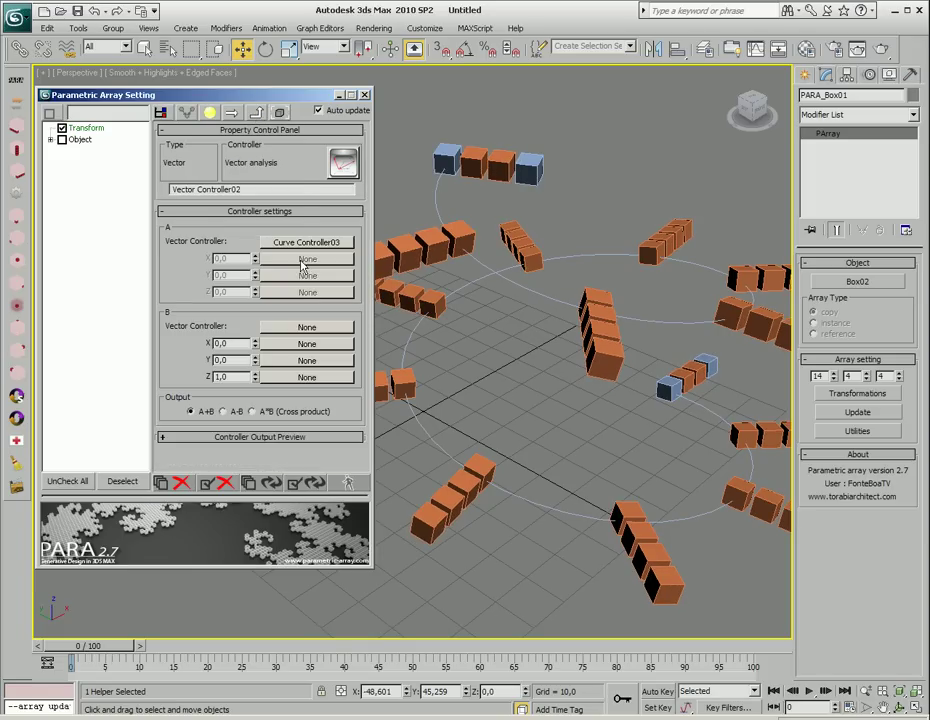
# - Assign a Curve Controller to vector B and use the helix as its spline shape
pyautogui.click(297, 328)
pyautogui.write('cur')
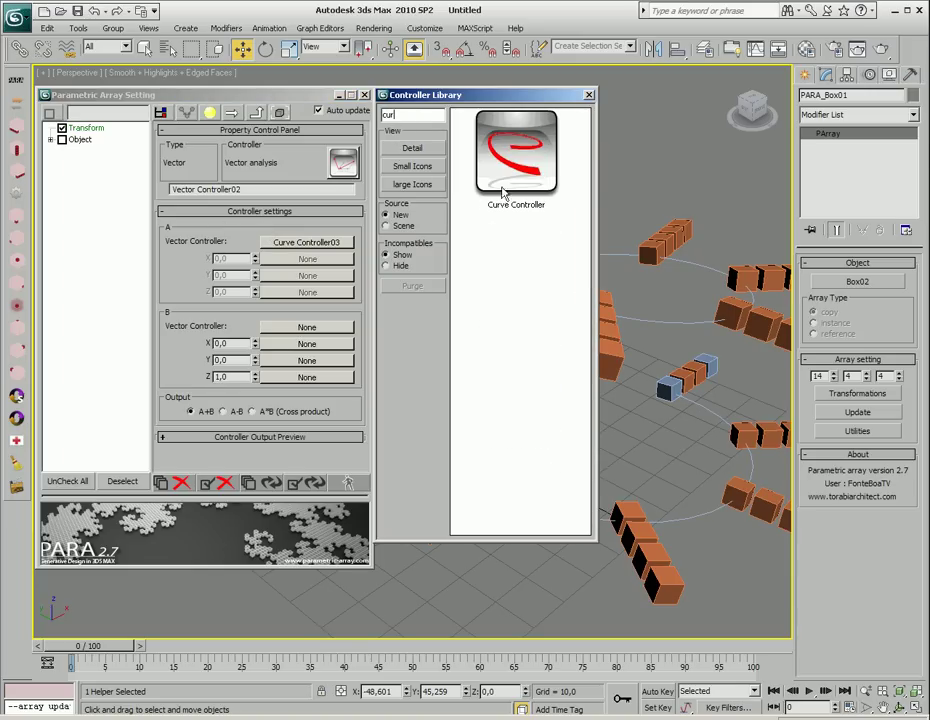
pyautogui.moveTo(512, 160); pyautogui.dragTo(330, 332)
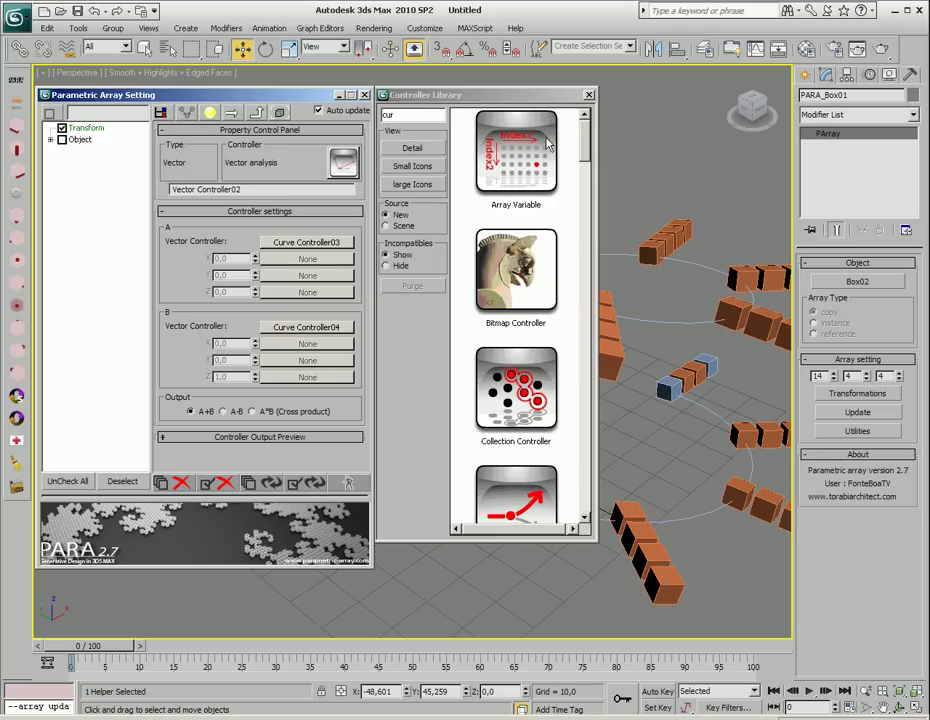
pyautogui.click(589, 96)
pyautogui.click(340, 328)
pyautogui.click(231, 245)
pyautogui.click(511, 494)
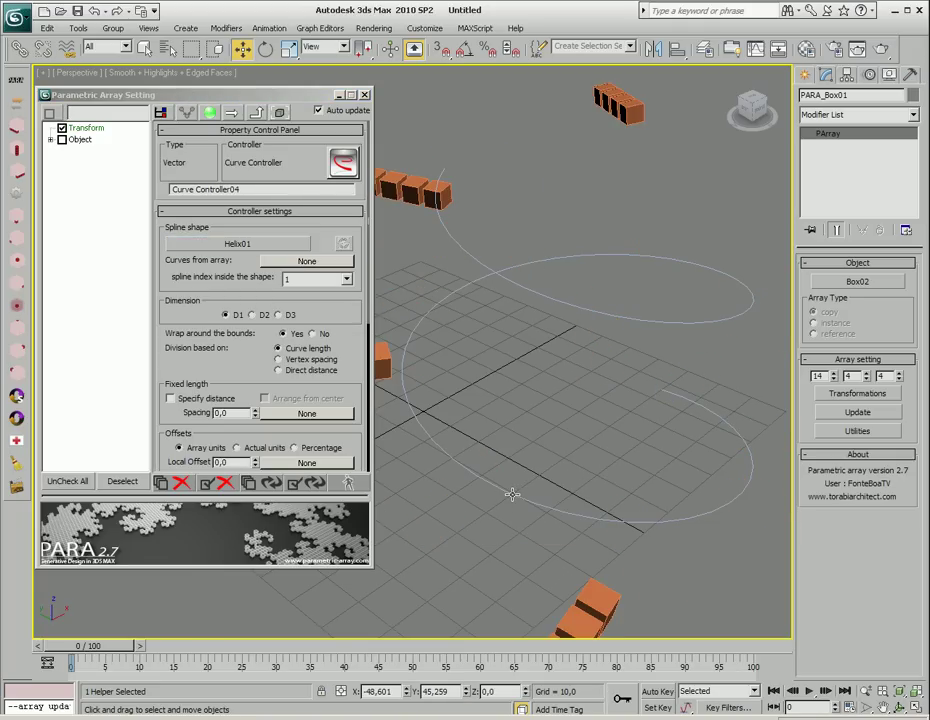
# - Keep vector B in the origin point and derive its values from the curve's BiNormal vector
pyautogui.scroll(-5, 295, 375)
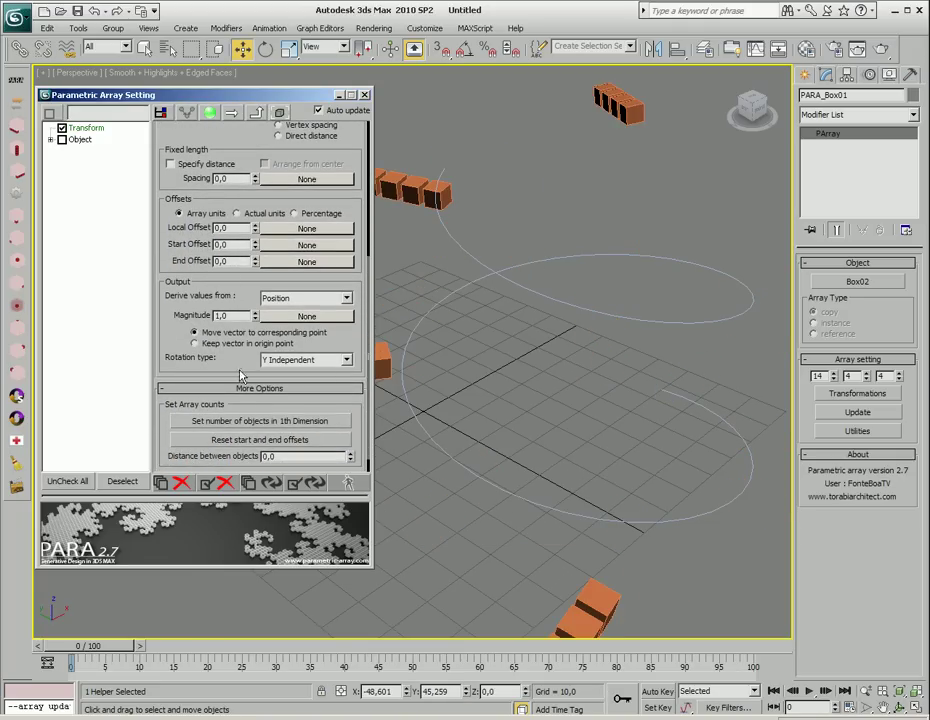
pyautogui.click(195, 343)
pyautogui.click(320, 298)
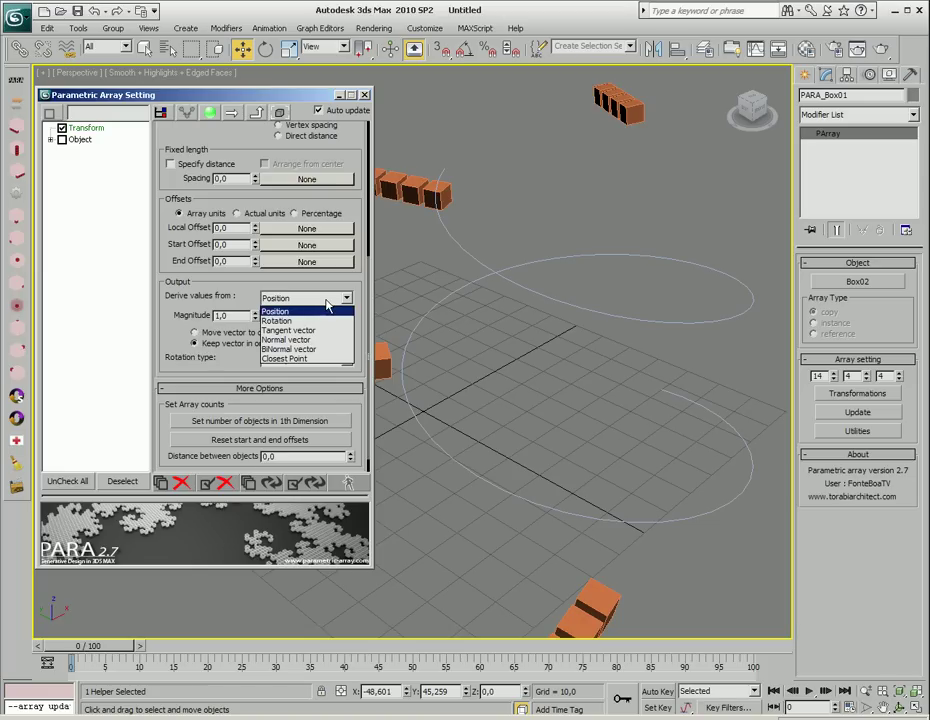
pyautogui.click(300, 349)
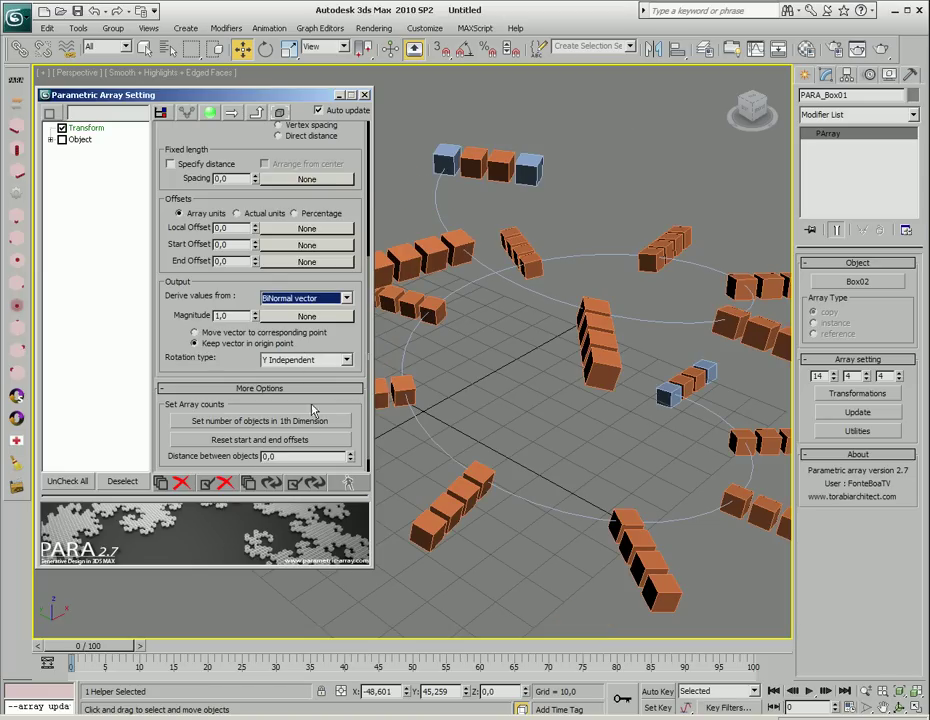
# - Drive the binormal vector's magnitude with a Math Controller using the expression (A-1)*B
pyautogui.click(307, 316)
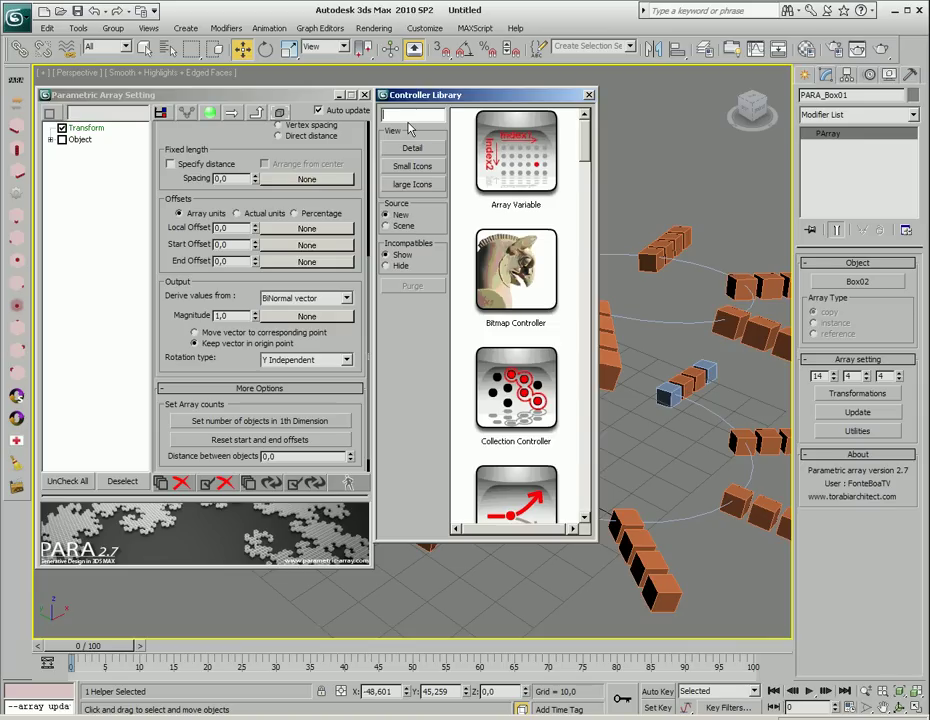
pyautogui.write('math')
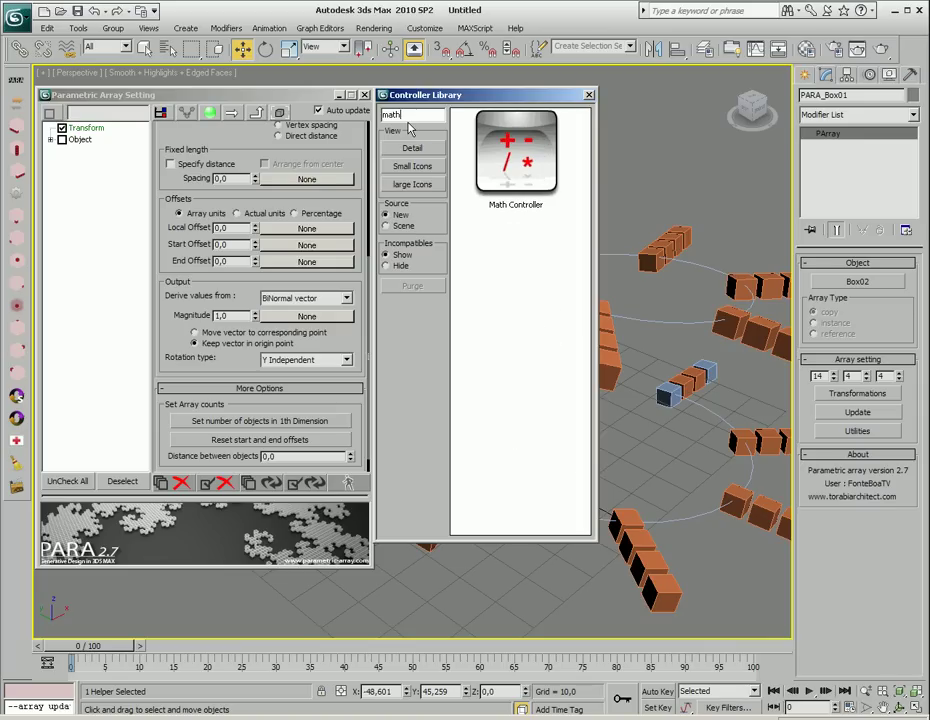
pyautogui.moveTo(516, 150); pyautogui.dragTo(328, 320)
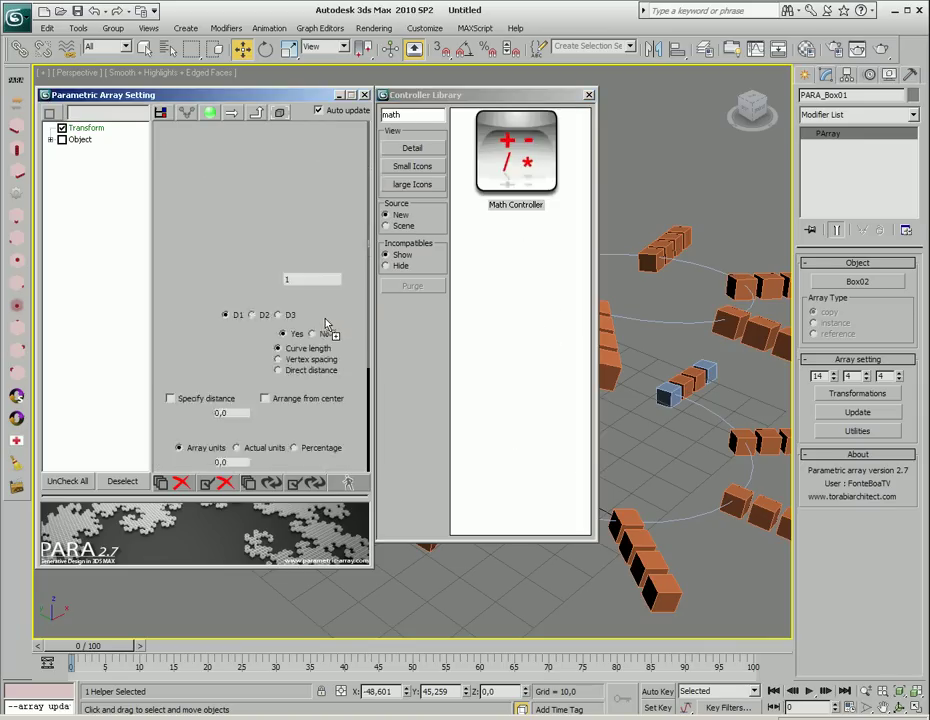
pyautogui.click(310, 322)
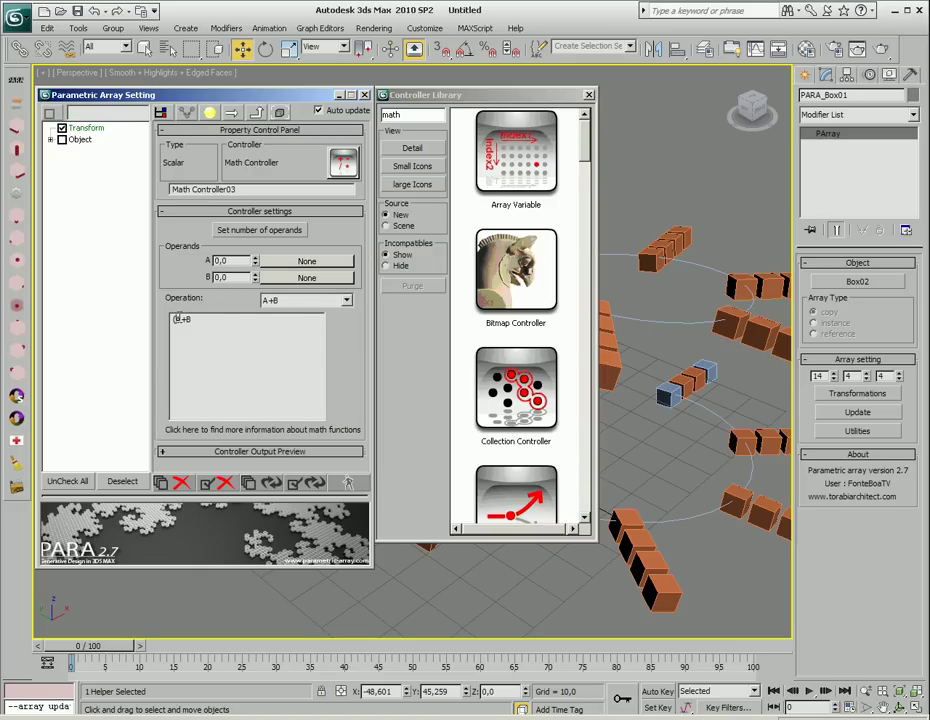
pyautogui.write('-1)*')
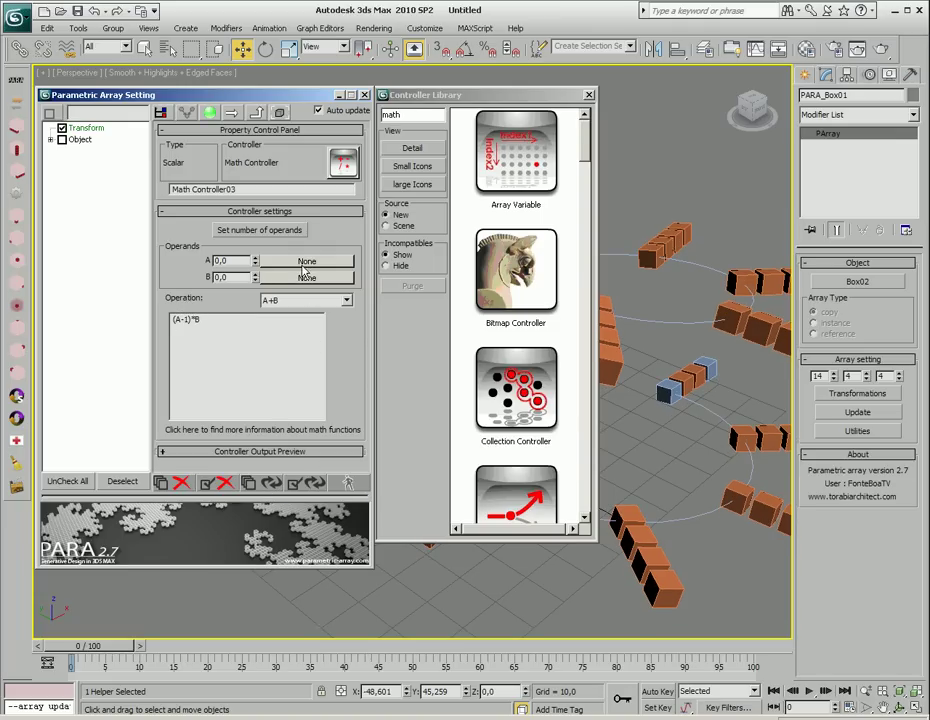
# - Assign an Array Variable to operand A, set to the item's location in the third dimension (Index3), and return to the Math Controller
pyautogui.click(300, 262)
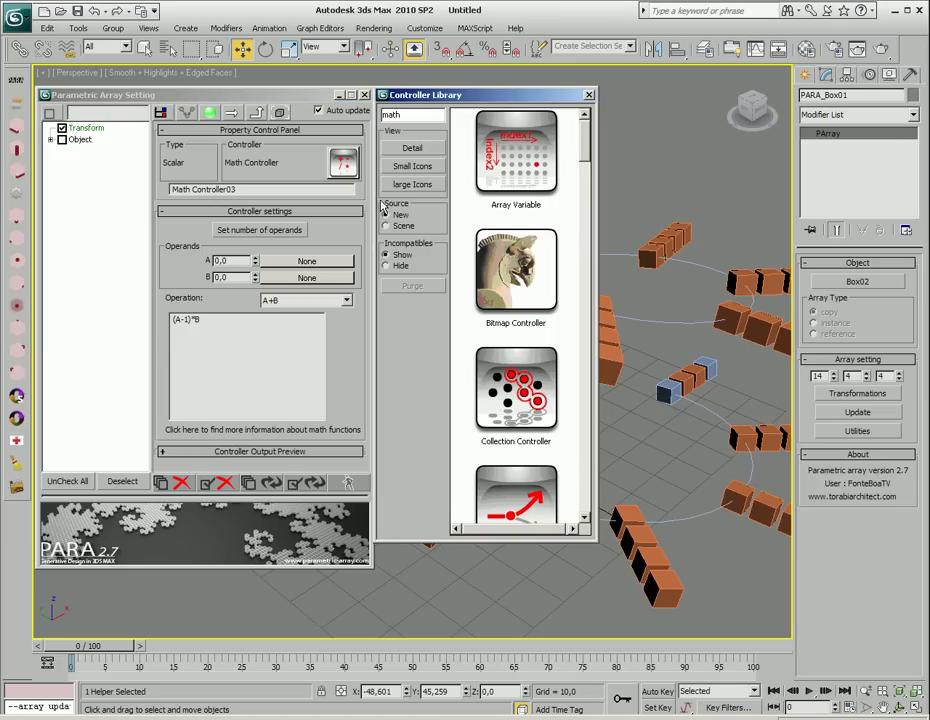
pyautogui.doubleClick(408, 115)
pyautogui.write('arr')
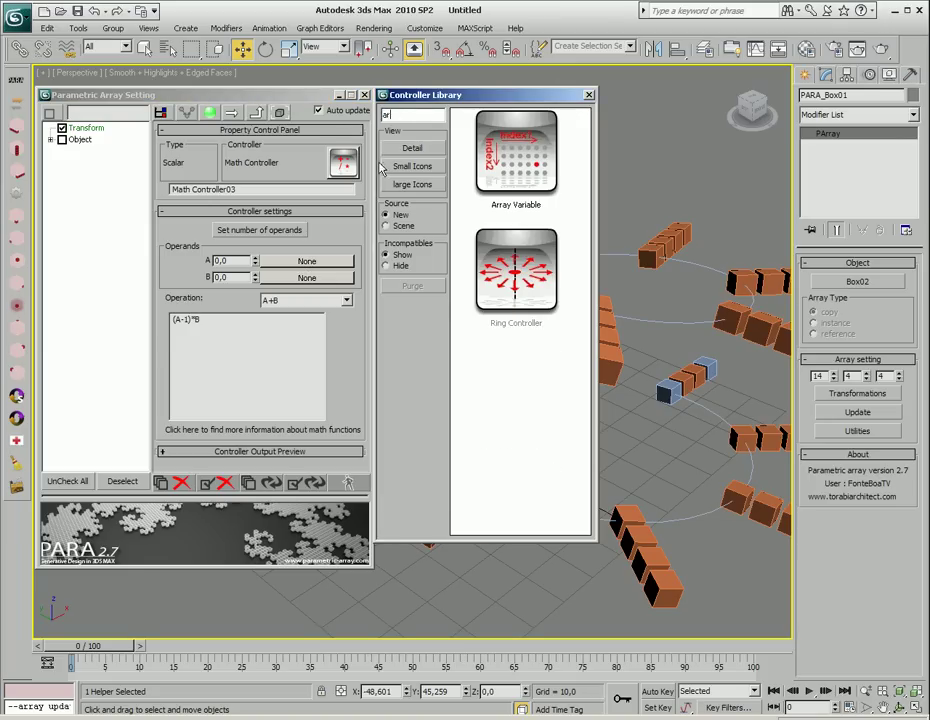
pyautogui.doubleClick(545, 150)
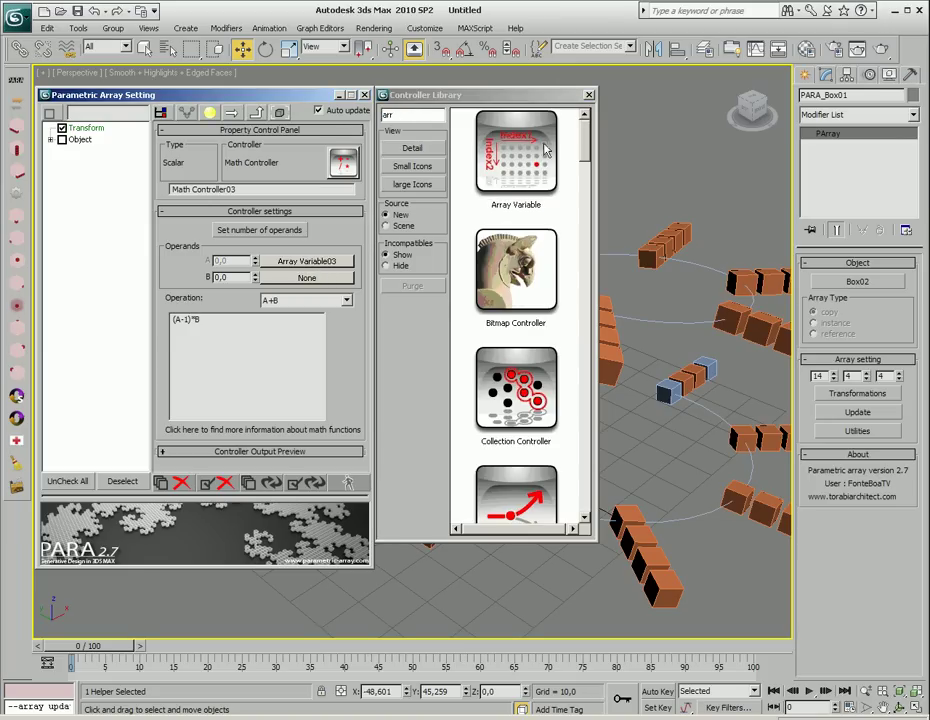
pyautogui.click(588, 95)
pyautogui.click(318, 260)
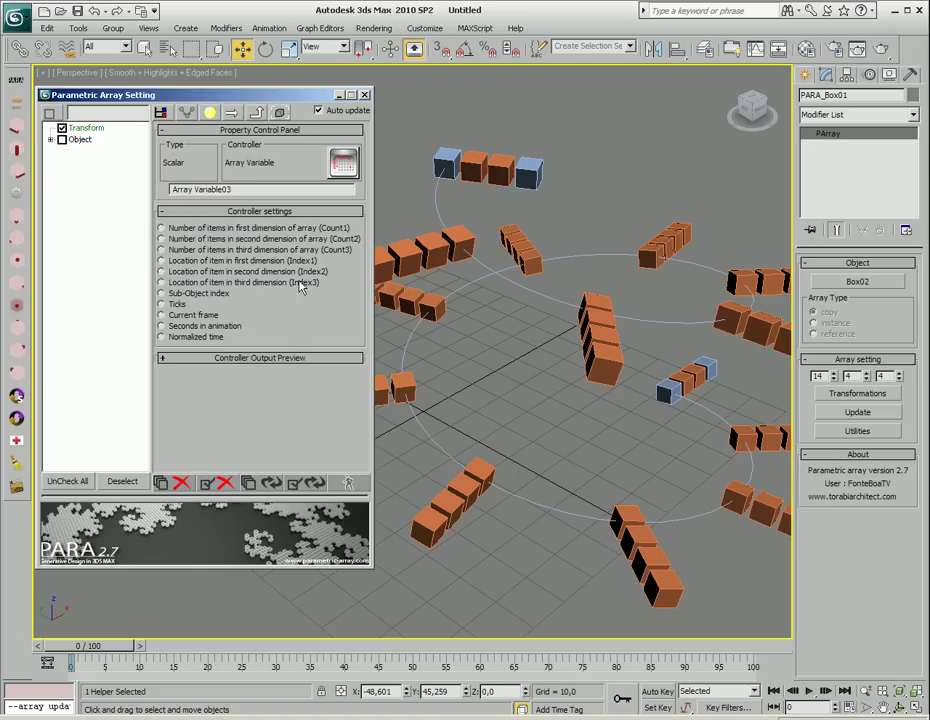
pyautogui.click(296, 283)
pyautogui.click(258, 114)
# - Set operand B of the binormal vector's Math Controller to -6.5 and close the array settings
pyautogui.moveTo(256, 281); pyautogui.dragTo(229, 322)
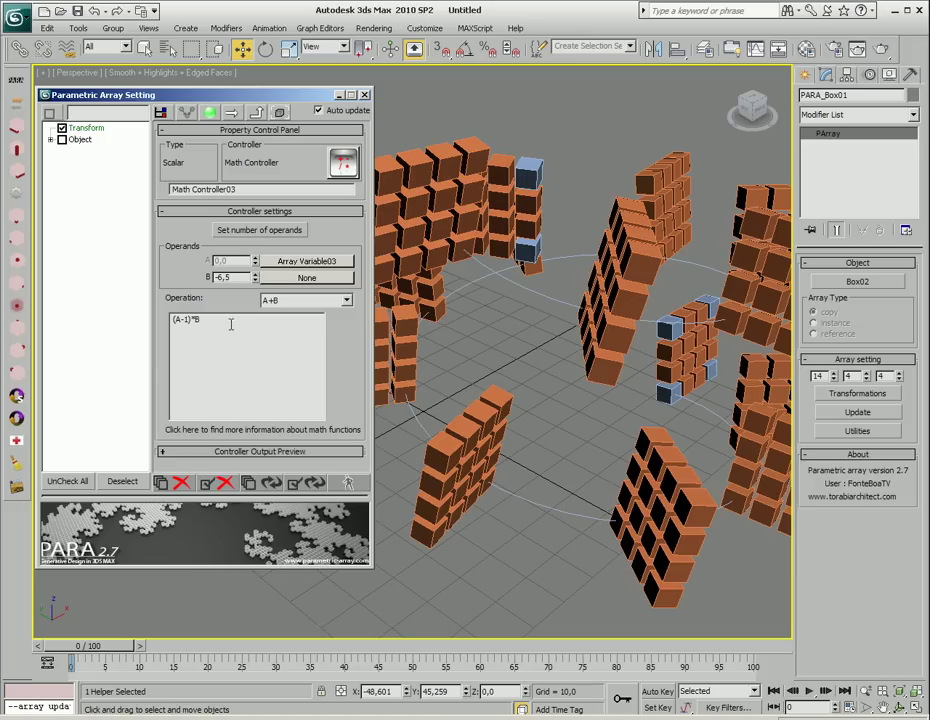
pyautogui.rightClick(565, 373)
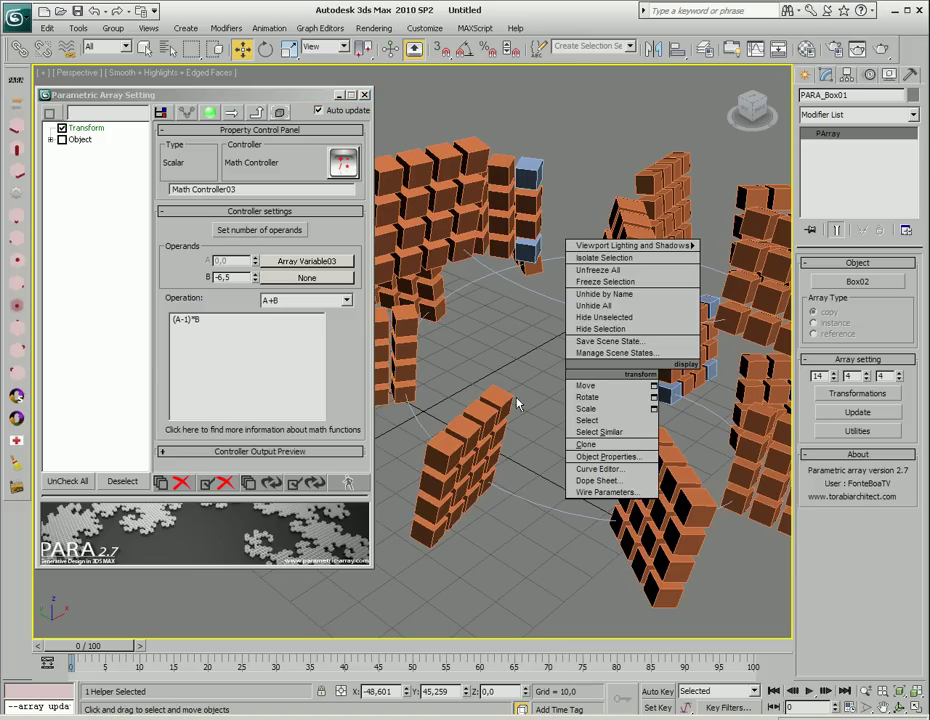
pyautogui.click(536, 374)
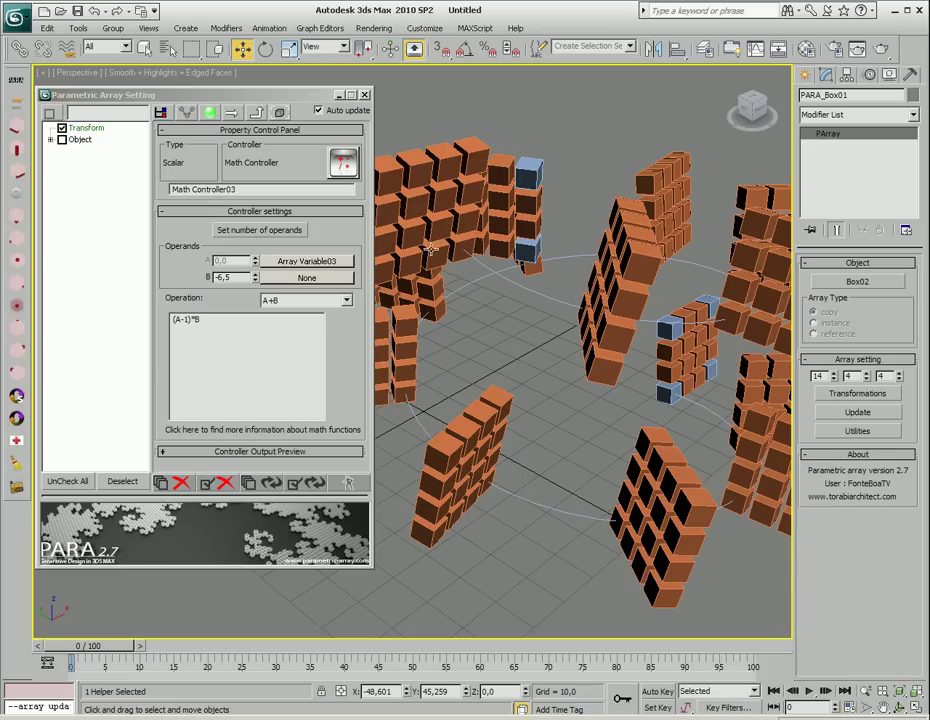
pyautogui.click(364, 94)
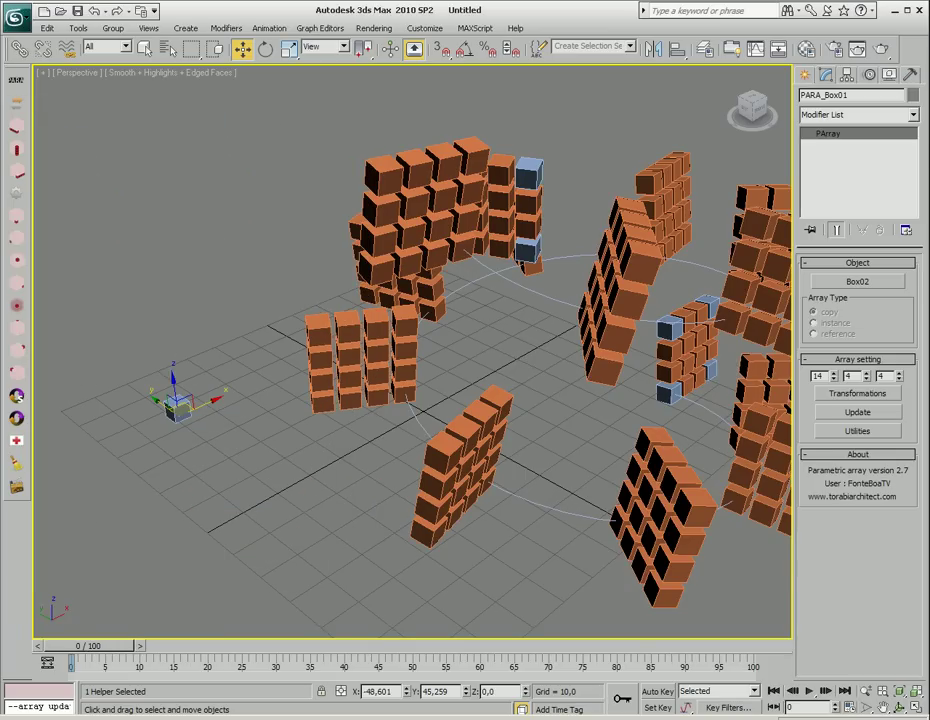
# - Increase the number of array items in the first dimension to 24
pyautogui.moveTo(498, 356); pyautogui.dragTo(363, 357, button='middle')
pyautogui.scroll(-6, 422, 433)
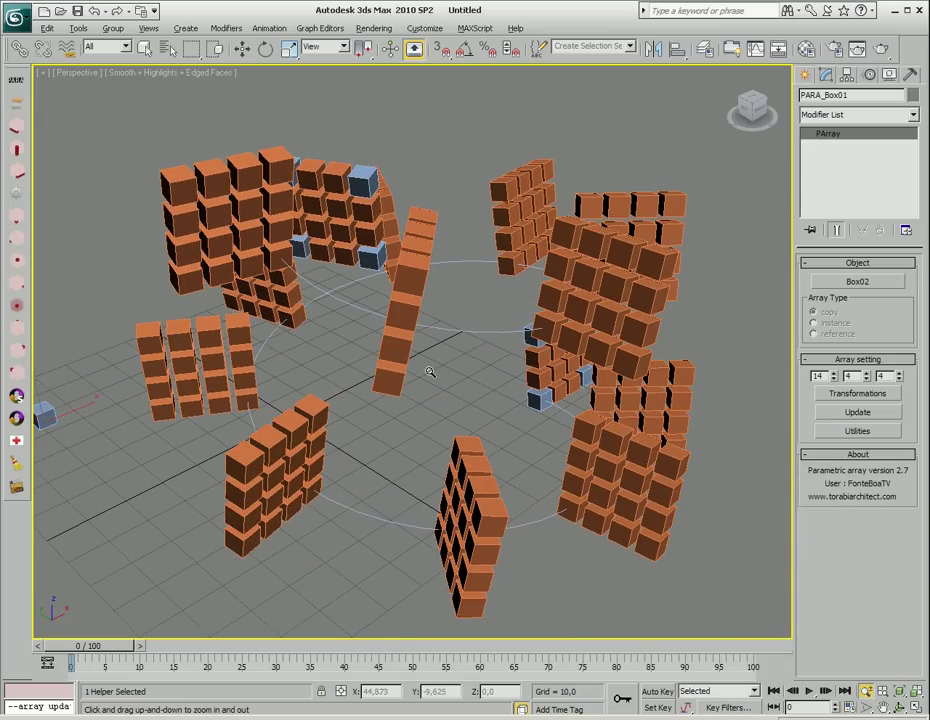
pyautogui.hotkey('ctrl', 'r')
pyautogui.moveTo(430, 428); pyautogui.dragTo(413, 408)
pyautogui.scroll(8, 413, 408)
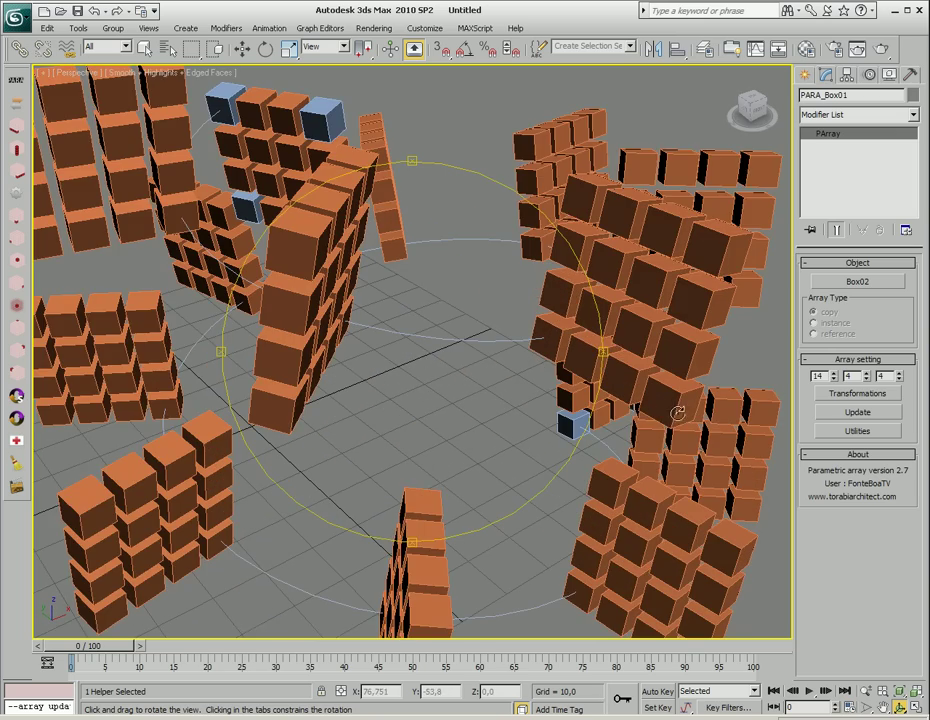
pyautogui.hotkey('alt', 'z')
pyautogui.moveTo(457, 372); pyautogui.dragTo(457, 394)
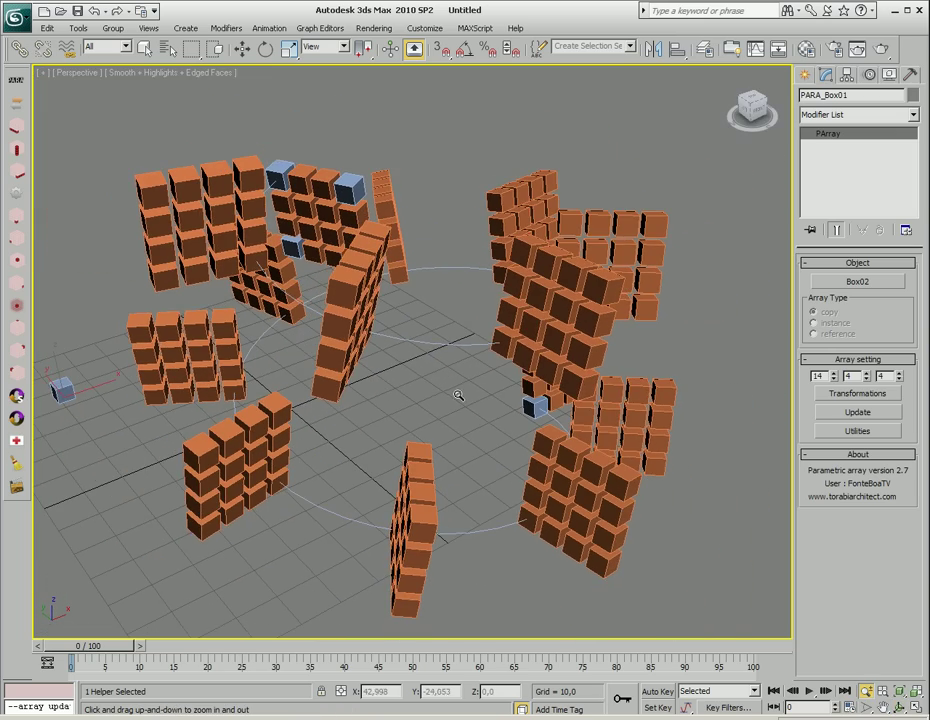
pyautogui.click(834, 374)
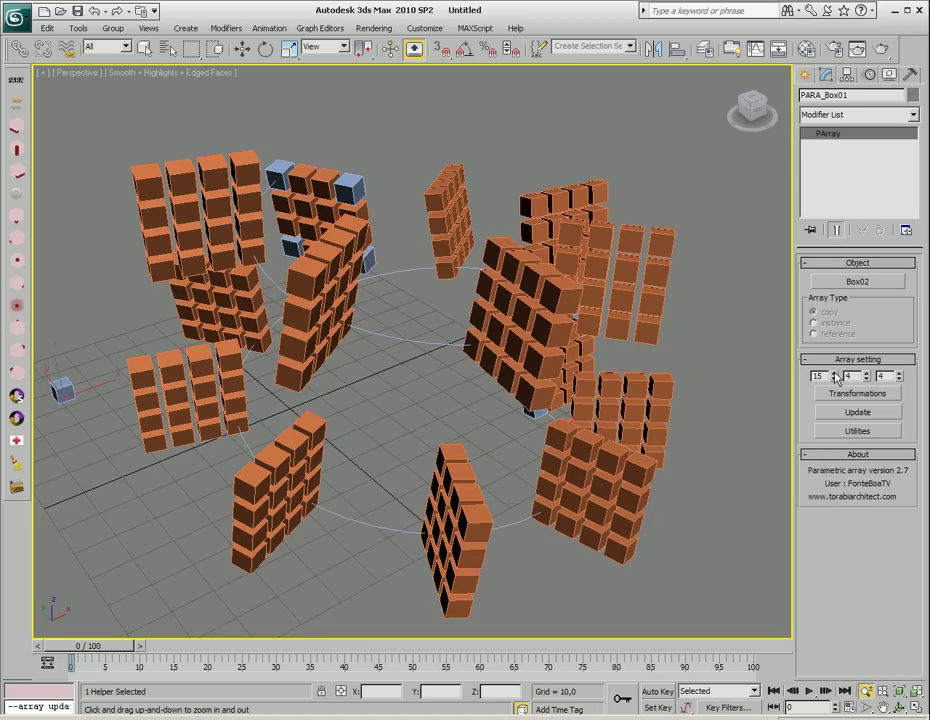
pyautogui.click(835, 375)
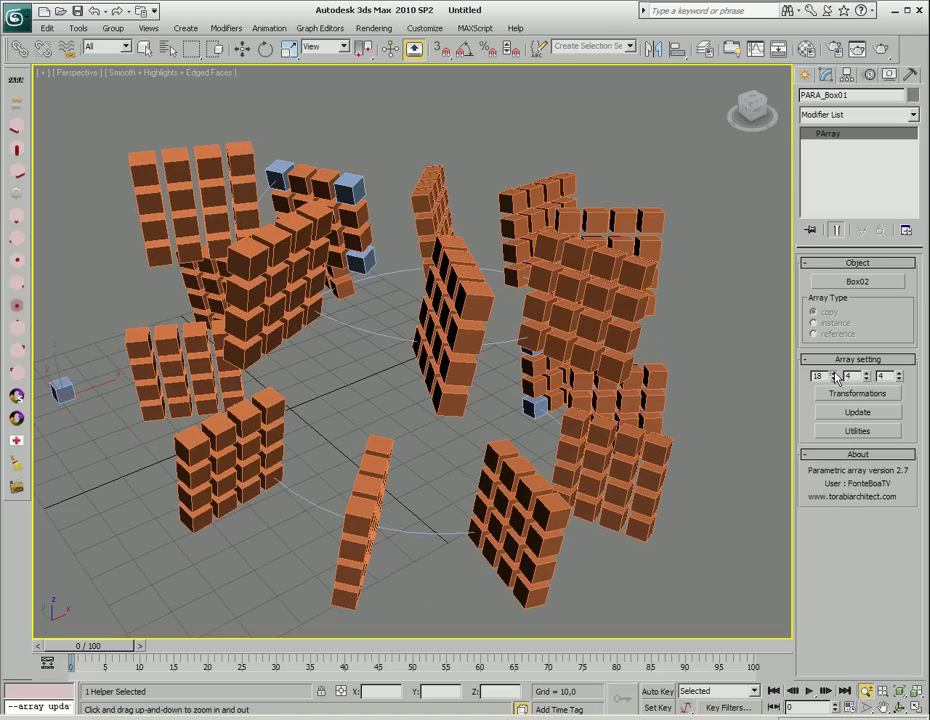
pyautogui.click(835, 375)
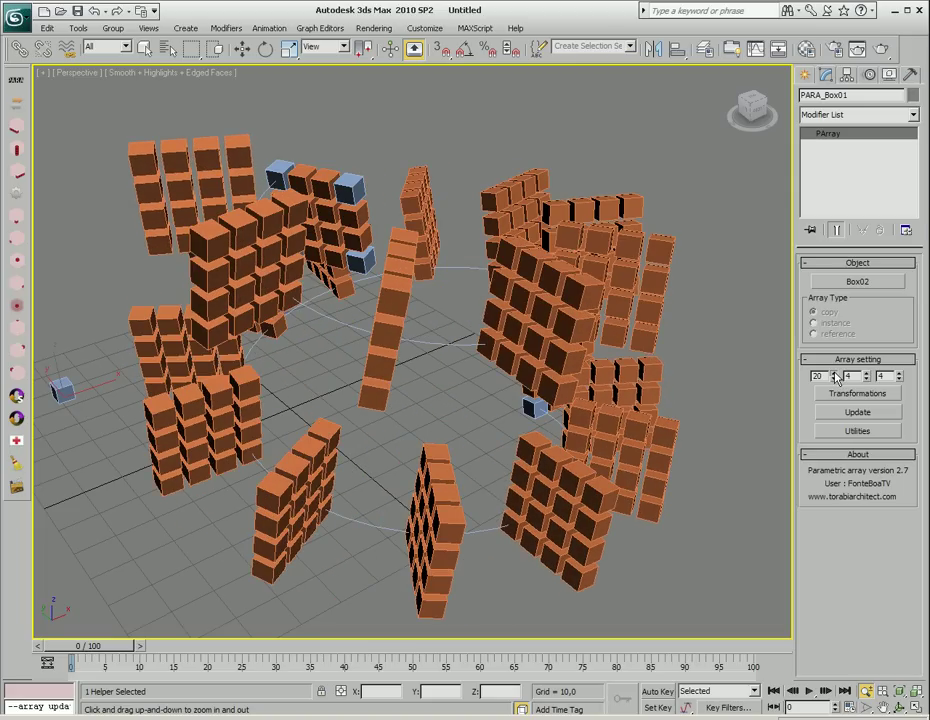
pyautogui.click(835, 375)
pyautogui.click(835, 375)
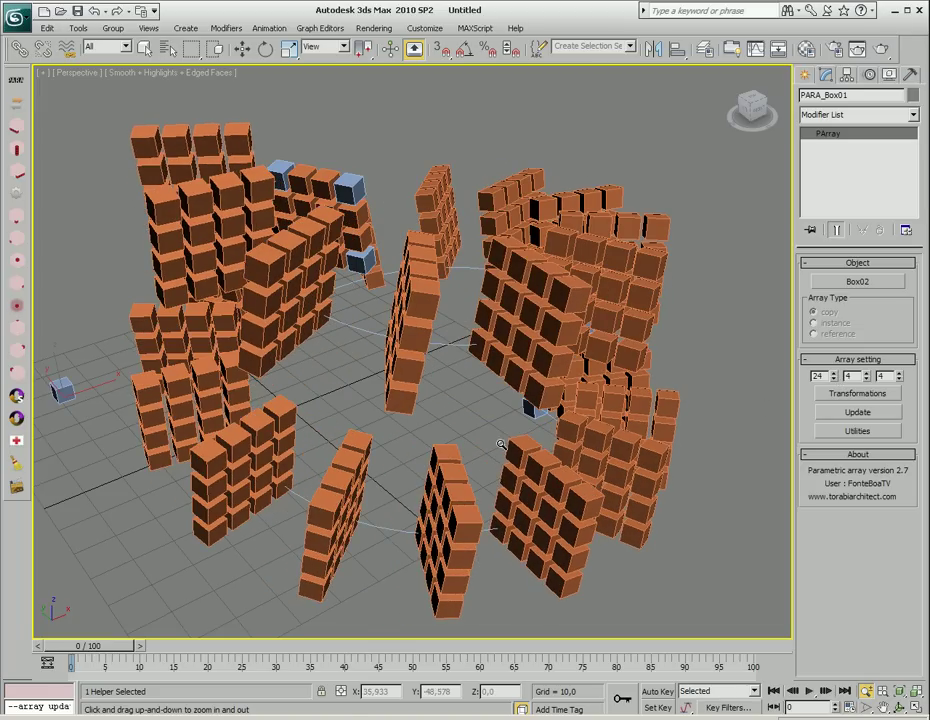
# - Enlarge the helix to Radius 1 of 82.513 and Radius 2 of 50.959, and update the array
pyautogui.keyDown('alt'); pyautogui.moveTo(475, 423); pyautogui.dragTo(465, 380, button='middle'); pyautogui.keyUp('alt')
pyautogui.press('w')
pyautogui.click(476, 353)
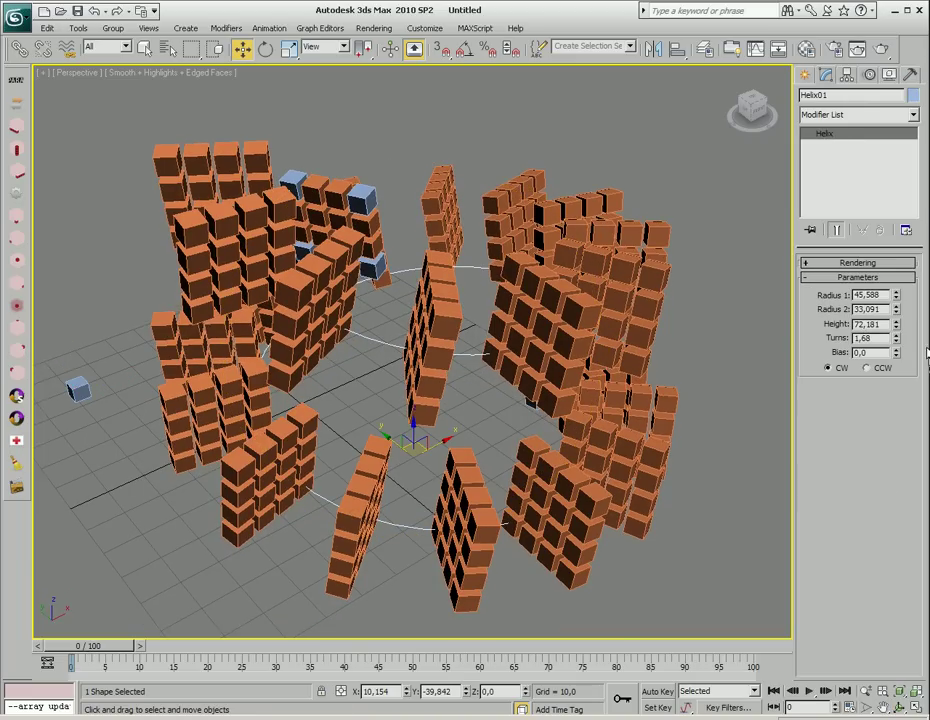
pyautogui.moveTo(896, 302); pyautogui.dragTo(898, 274)
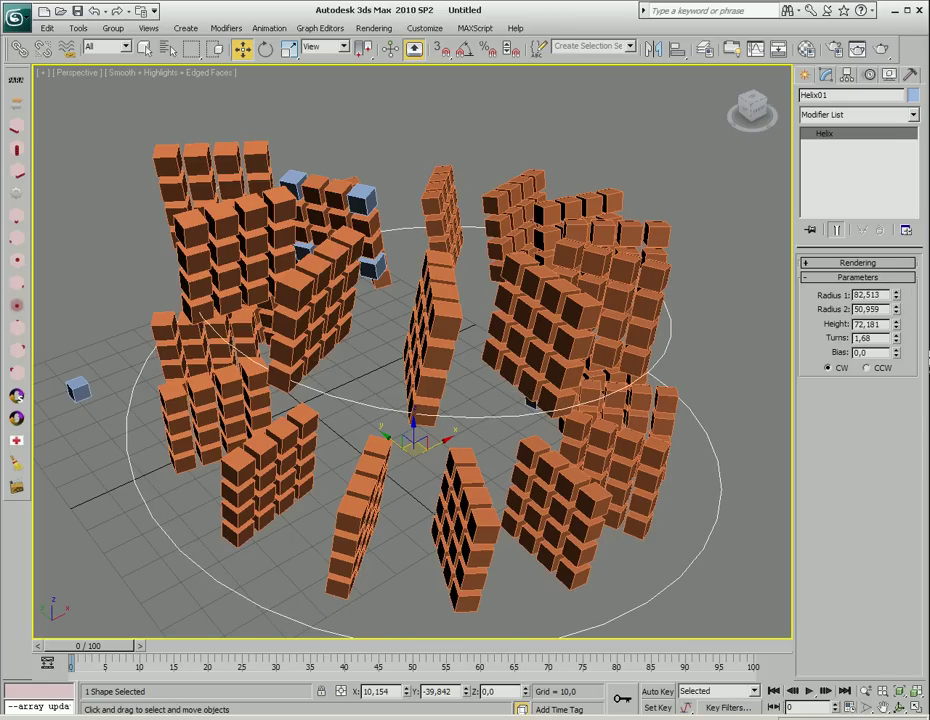
pyautogui.hotkey('alt', 'Tab')
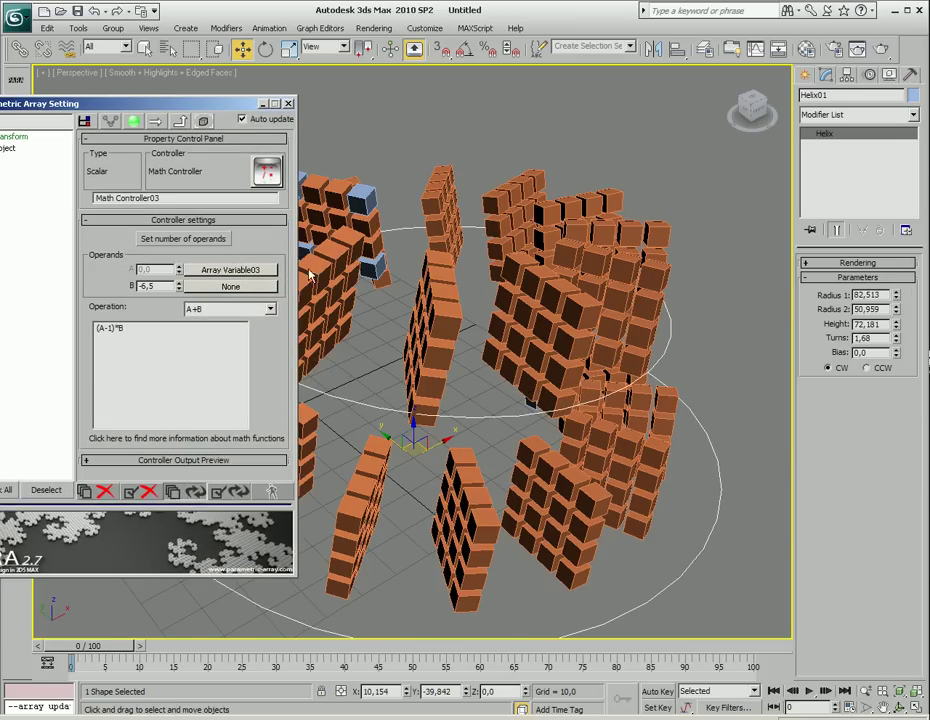
pyautogui.scroll(-3, 306, 403)
# - Increase the number of array items in the first dimension to 42 and update the array
pyautogui.hotkey('alt', 'z')
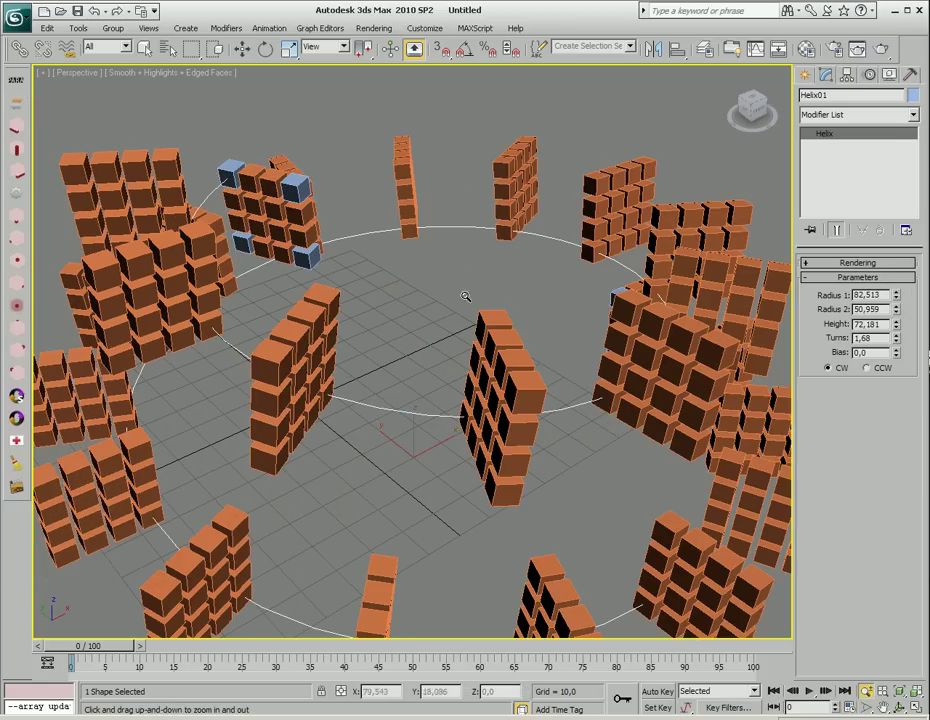
pyautogui.moveTo(473, 299); pyautogui.dragTo(613, 313)
pyautogui.press('w')
pyautogui.click(572, 312)
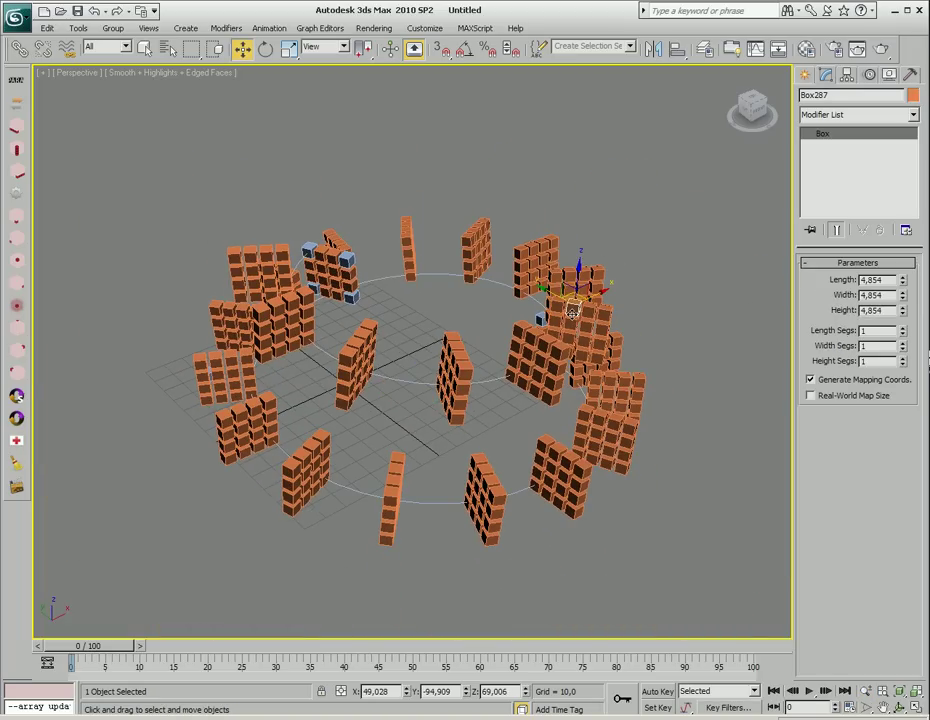
pyautogui.click(28, 208)
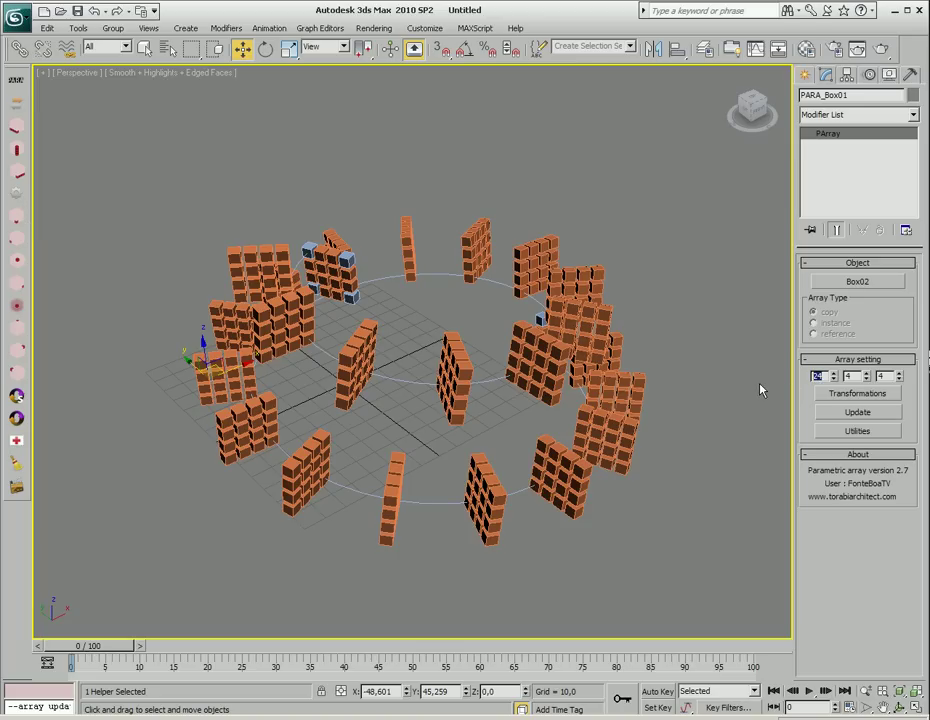
pyautogui.write('42')
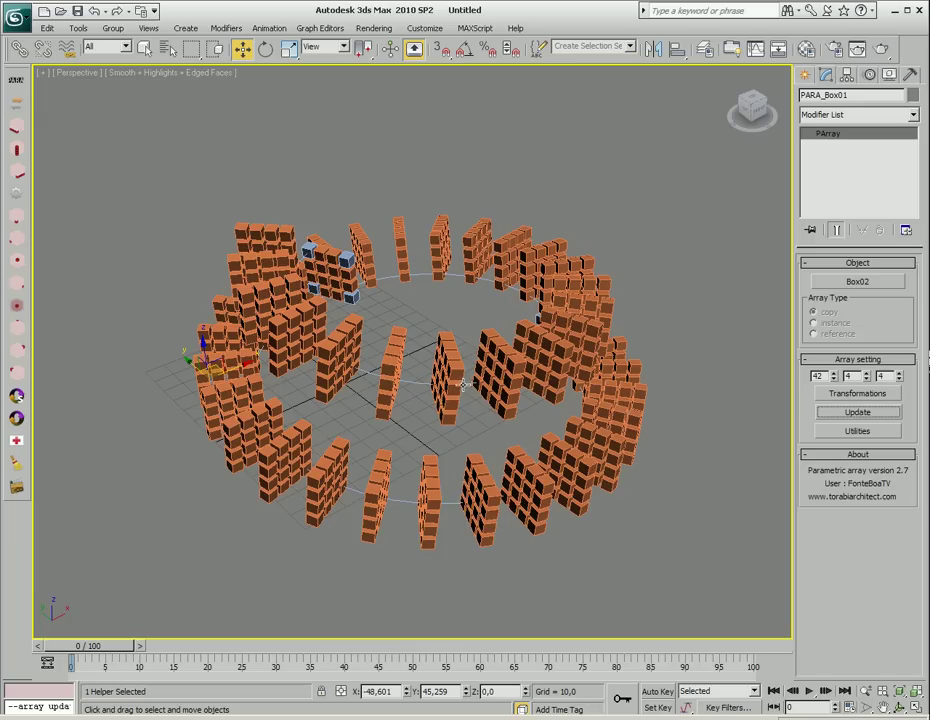
# - Raise the helix's height to 140.03 and update the array to follow the taller curve
pyautogui.click(418, 384)
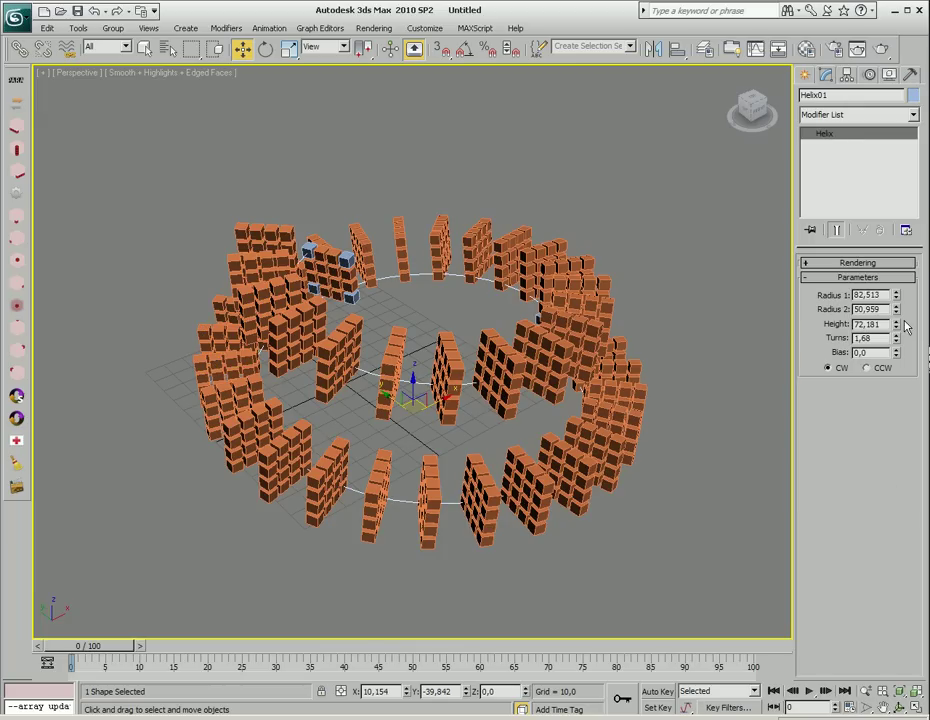
pyautogui.moveTo(896, 324); pyautogui.dragTo(896, 278)
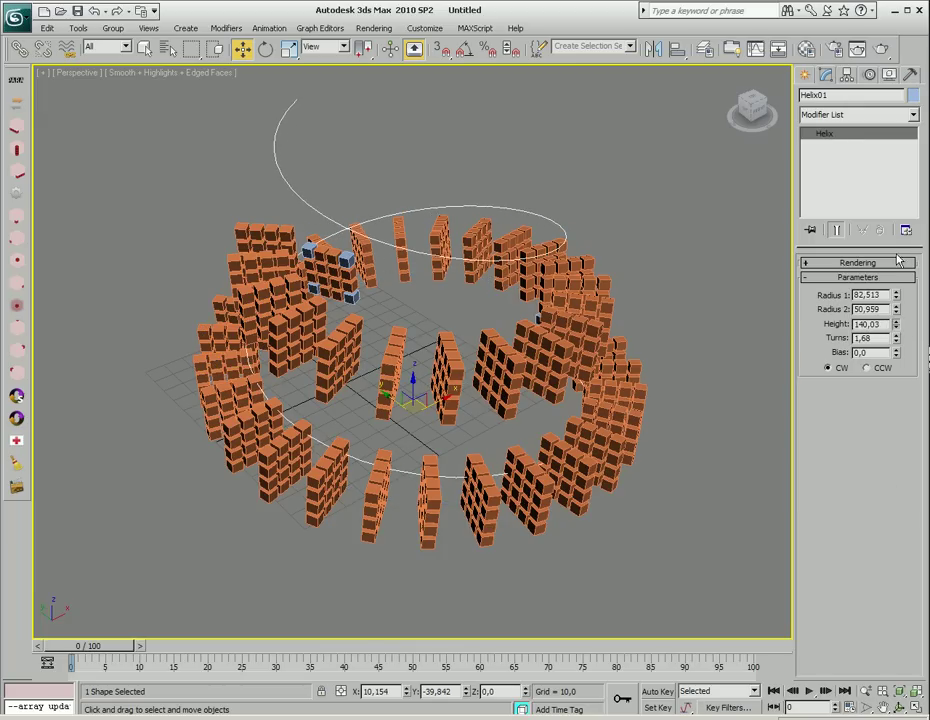
pyautogui.moveTo(530, 424); pyautogui.dragTo(526, 484, button='middle')
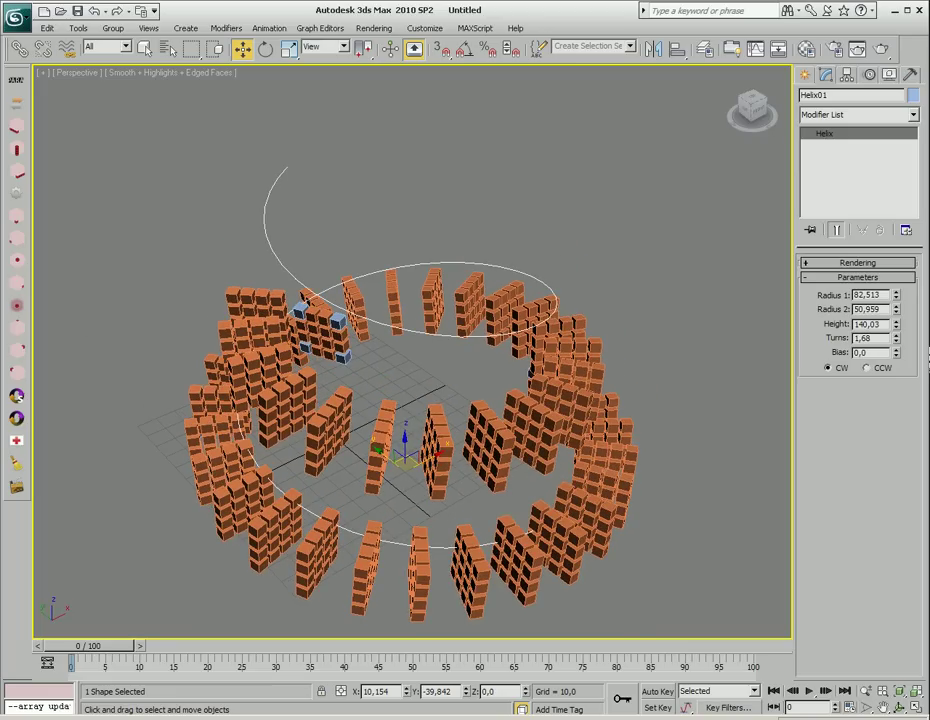
pyautogui.click(16, 287)
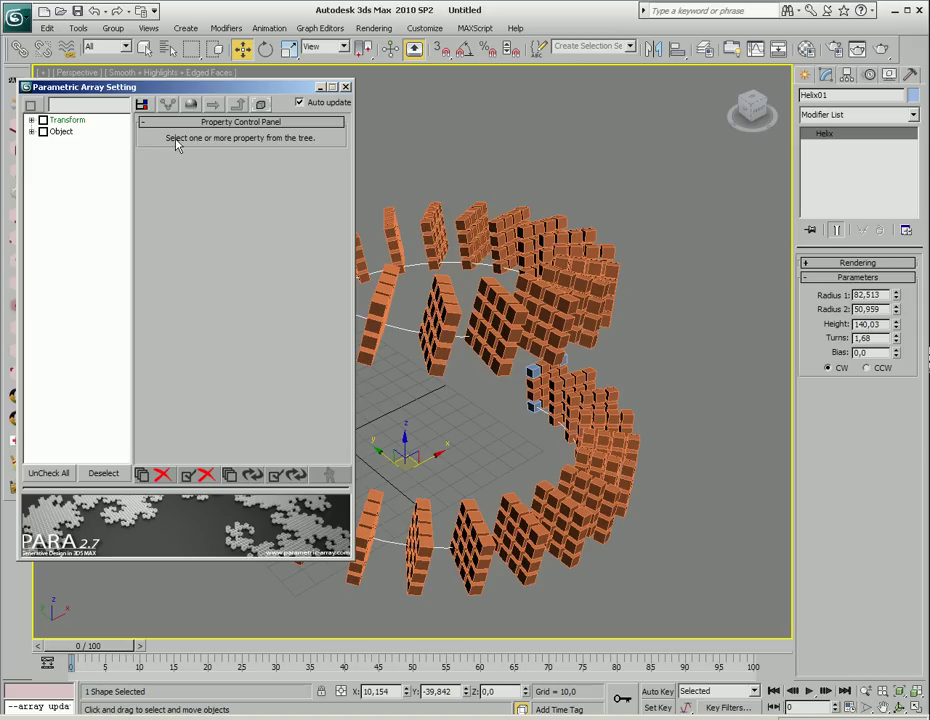
# - Examine the array's controller hierarchy, expanding the Transform Controller and its nested vector, curve and math controllers
pyautogui.click(32, 121)
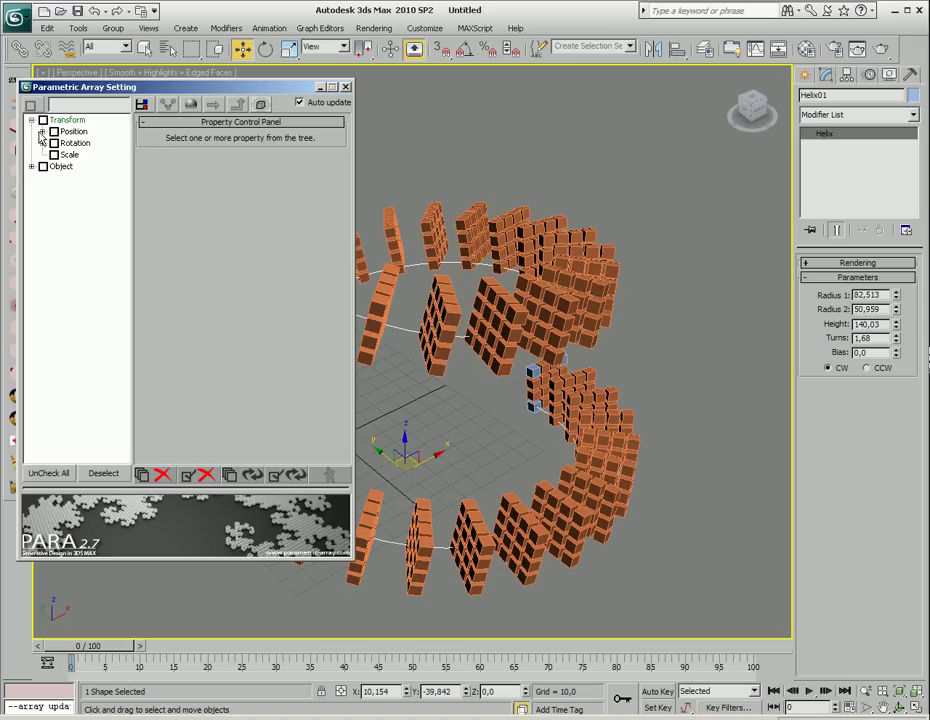
pyautogui.click(32, 121)
pyautogui.click(143, 104)
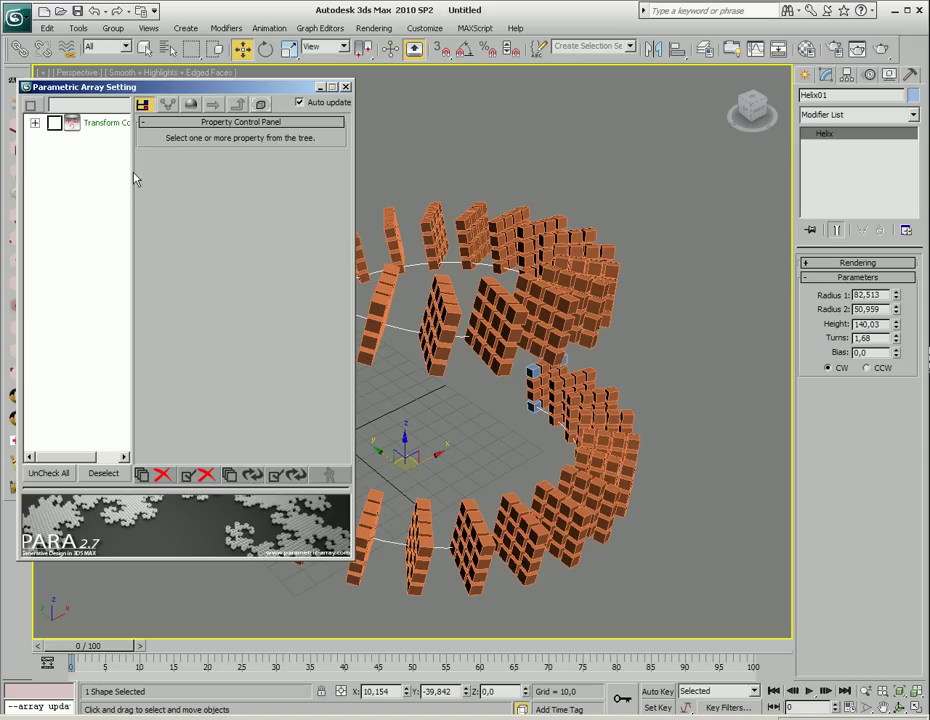
pyautogui.click(35, 122)
pyautogui.click(54, 158)
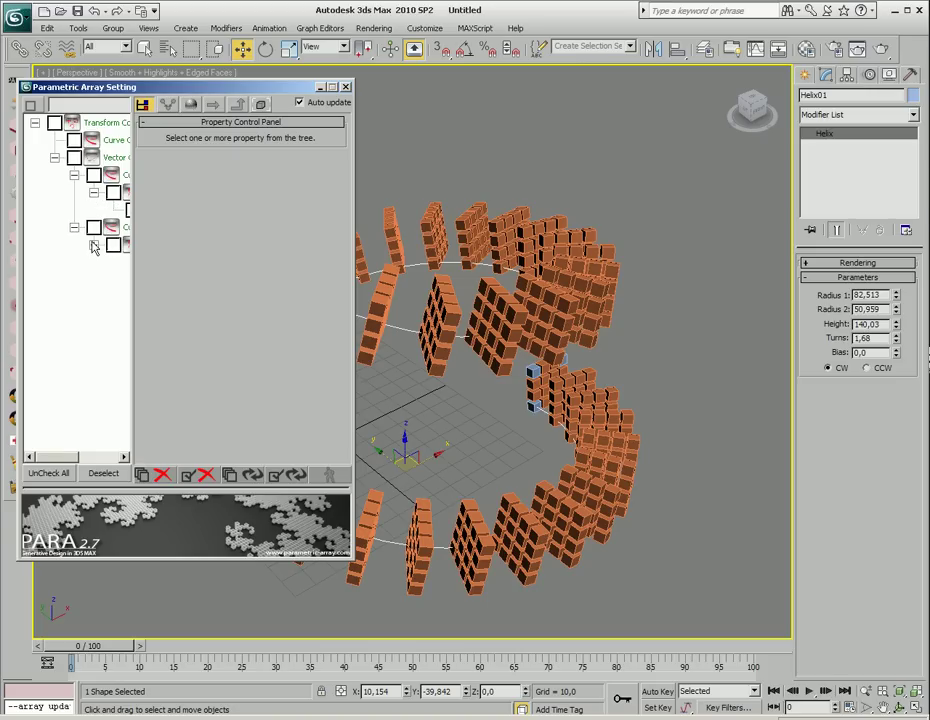
pyautogui.moveTo(62, 455); pyautogui.dragTo(84, 455)
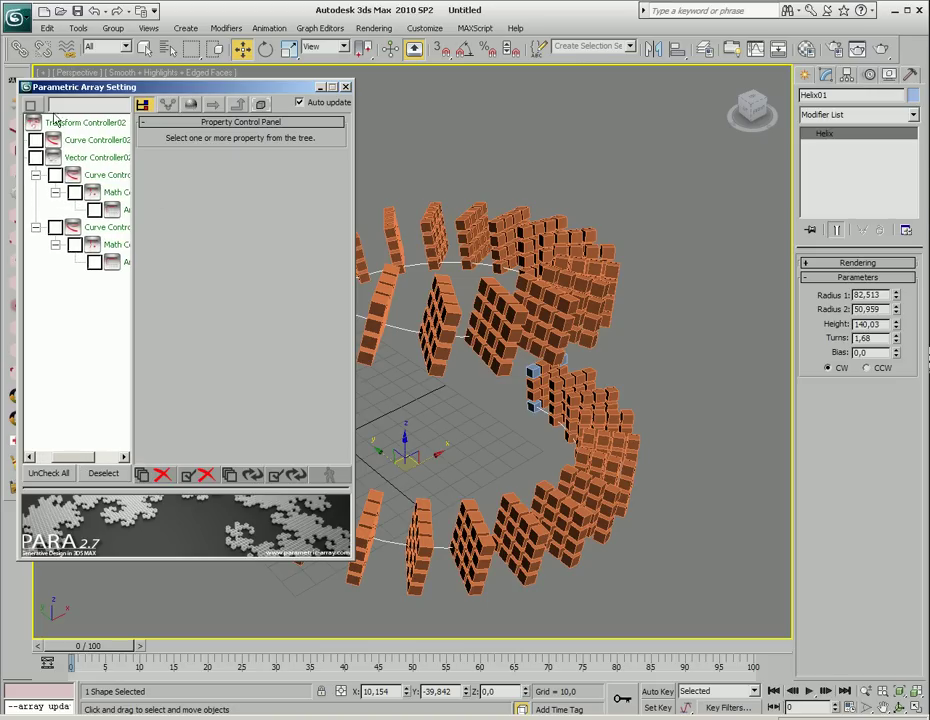
pyautogui.moveTo(81, 456)
pyautogui.mouseDown()
pyautogui.moveTo(63, 456)
pyautogui.moveTo(80, 456)
pyautogui.mouseUp()
pyautogui.moveTo(216, 86); pyautogui.dragTo(0, 80)
pyautogui.rightClick(348, 427)
pyautogui.click(311, 435)
pyautogui.hotkey('ctrl', 'r')
pyautogui.moveTo(390, 438); pyautogui.dragTo(438, 423)
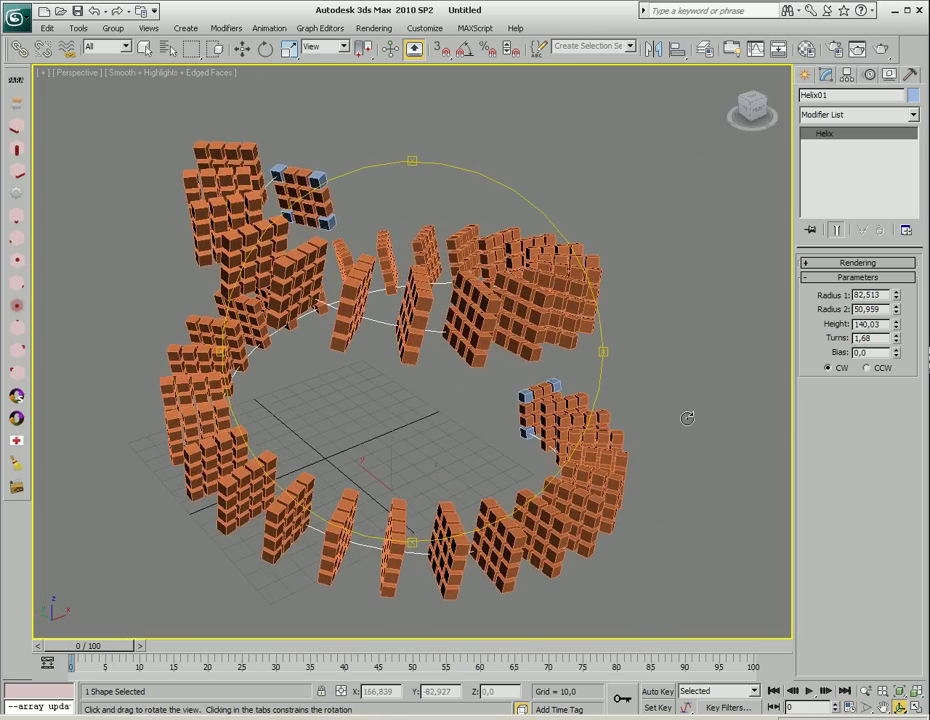